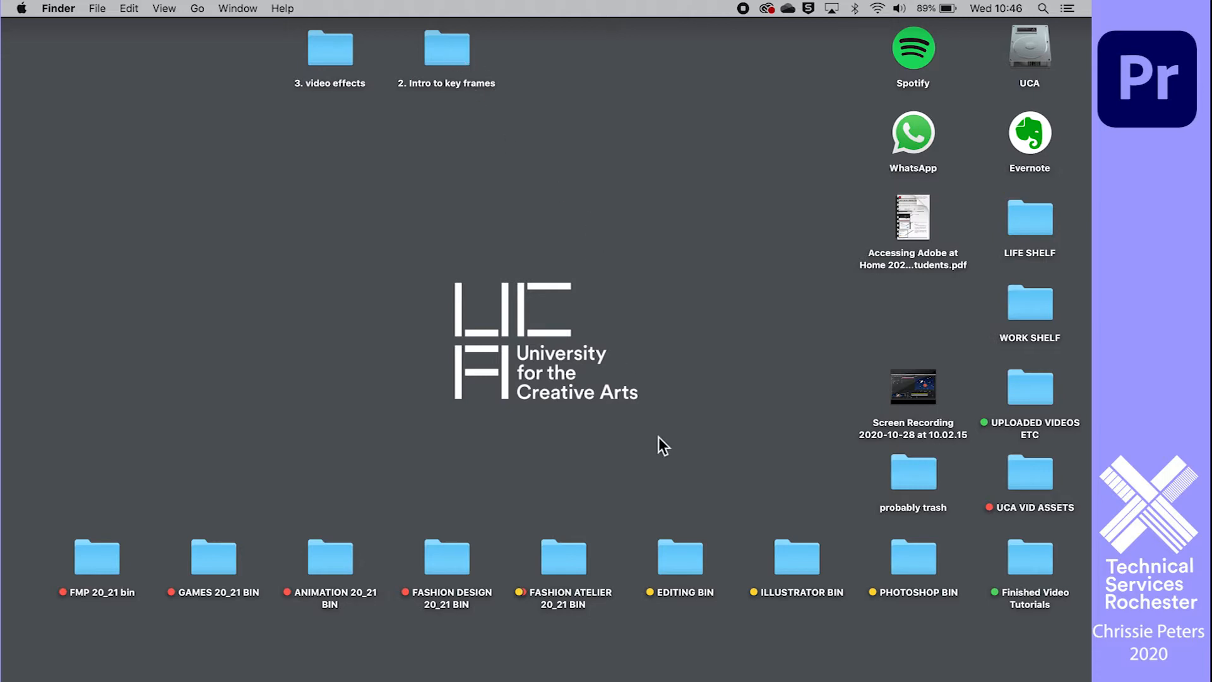
Start a new Premiere Pro project and set its location to the "2. Intro to key frames" folder on the Desktop.
mouse_move(442, 673)
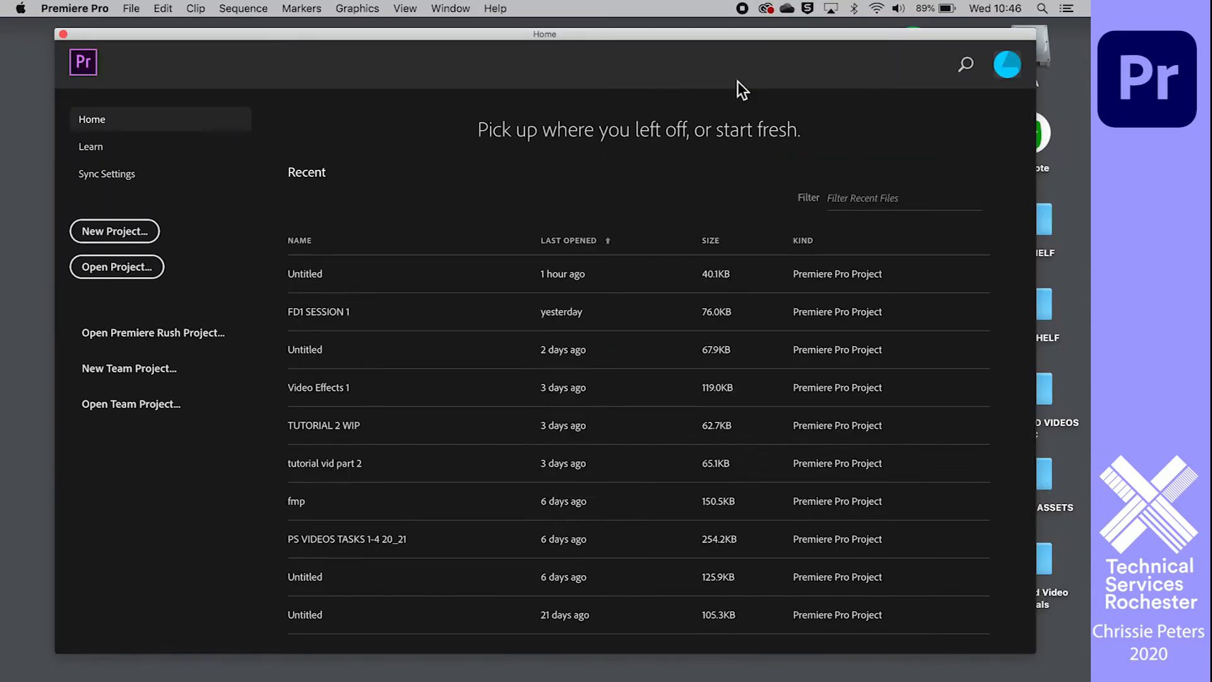
left_click(135, 233)
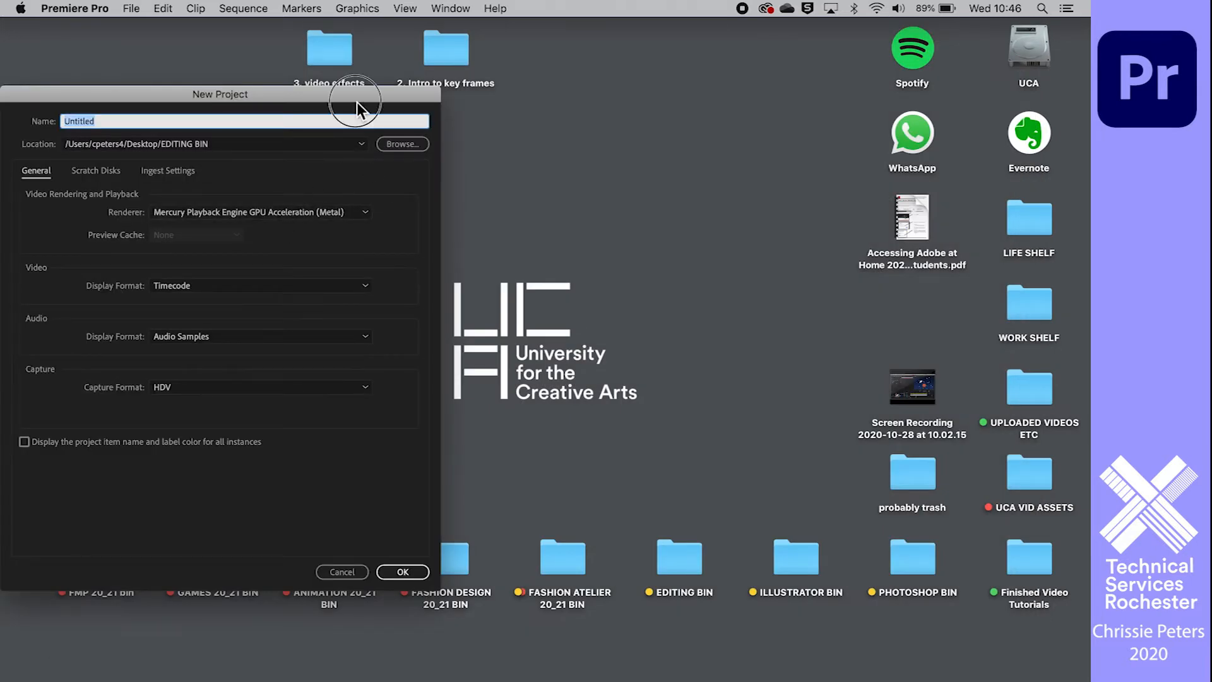
left_click_drag(357, 101, 490, 92)
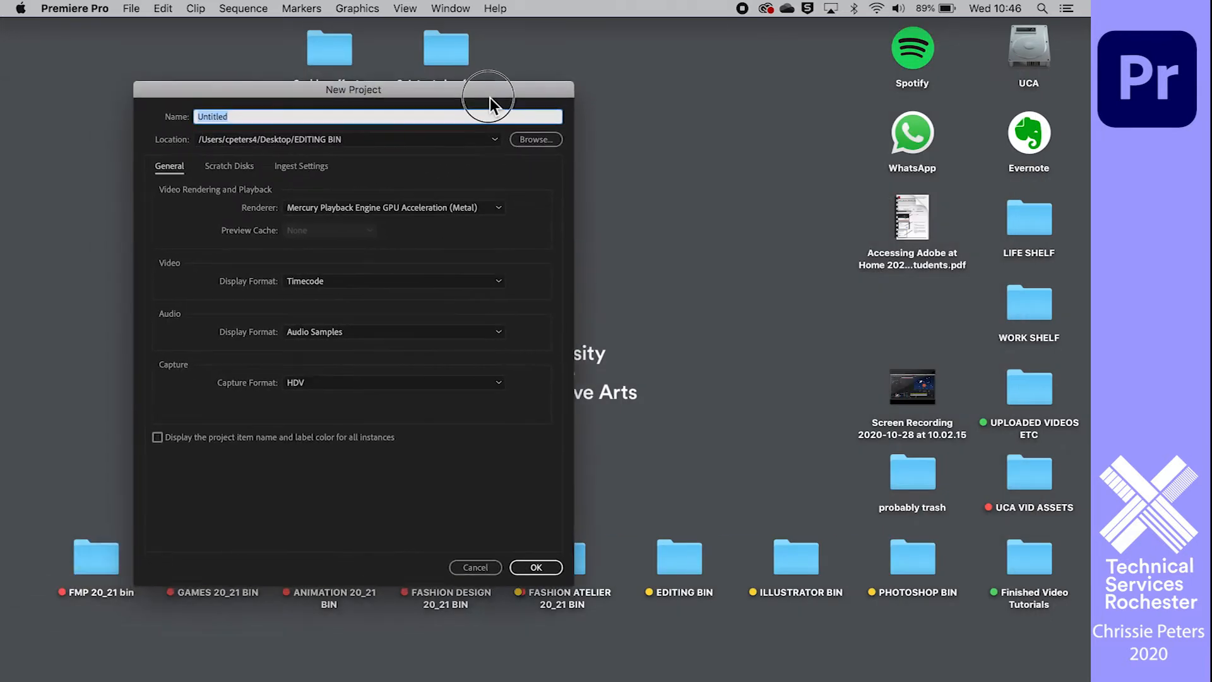
left_click(530, 136)
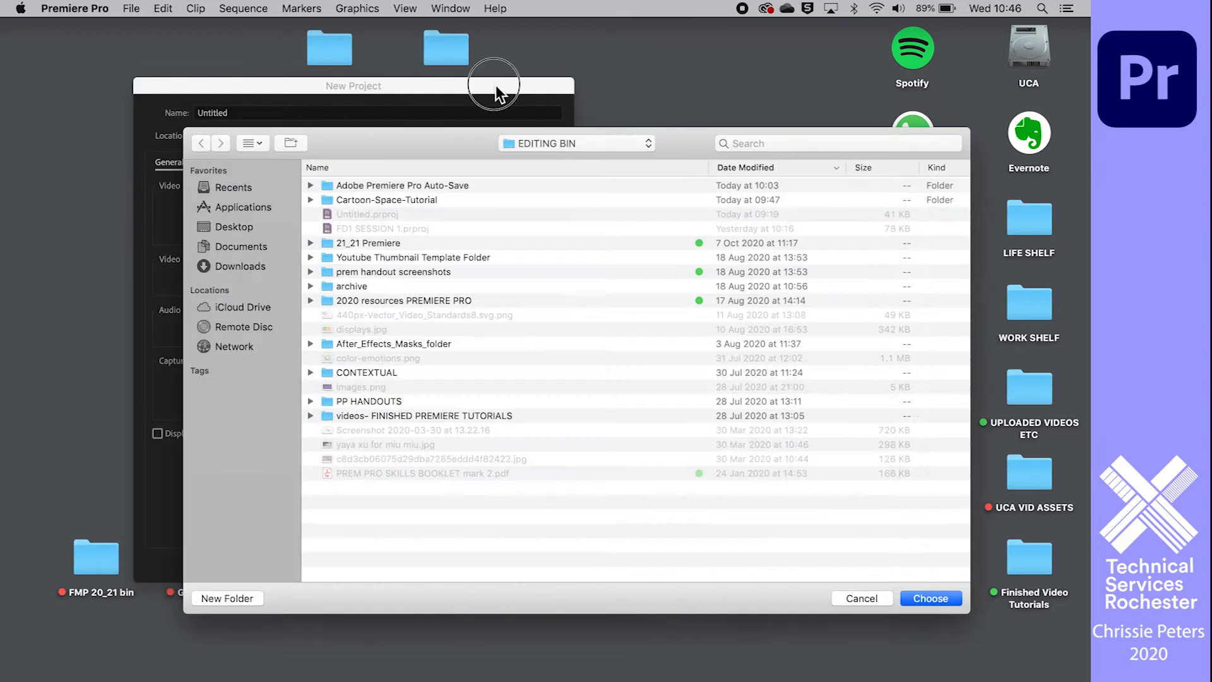
left_click_drag(495, 91, 551, 115)
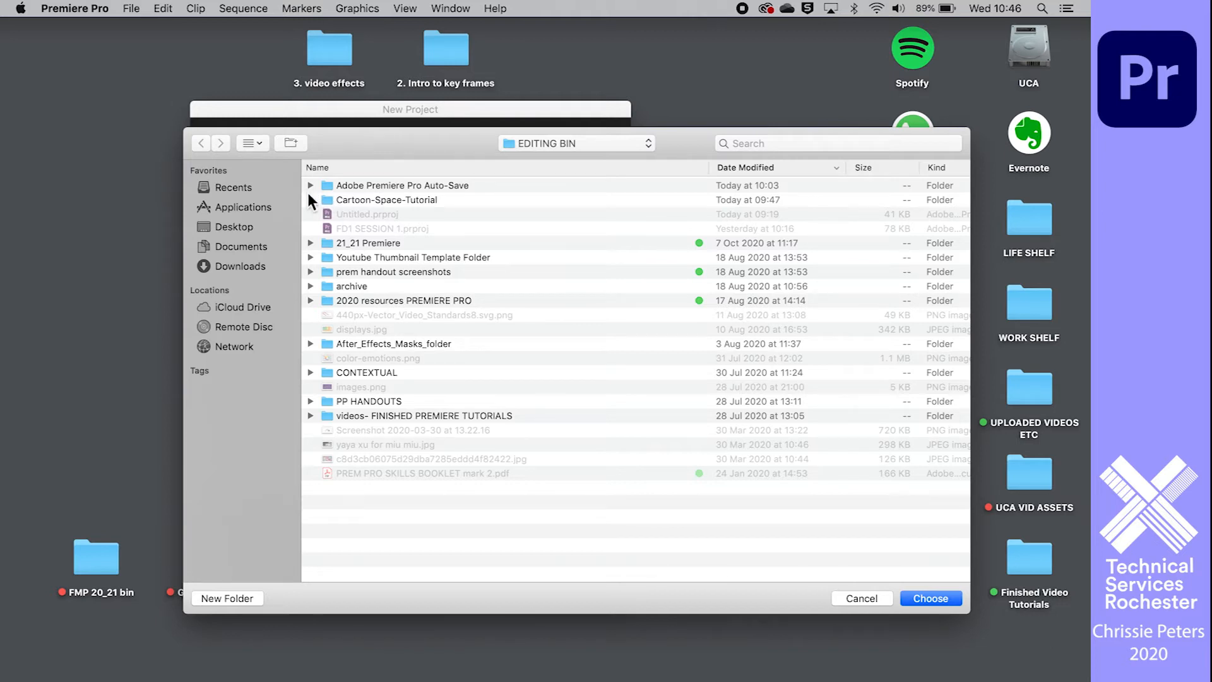
left_click(238, 189)
left_click(247, 231)
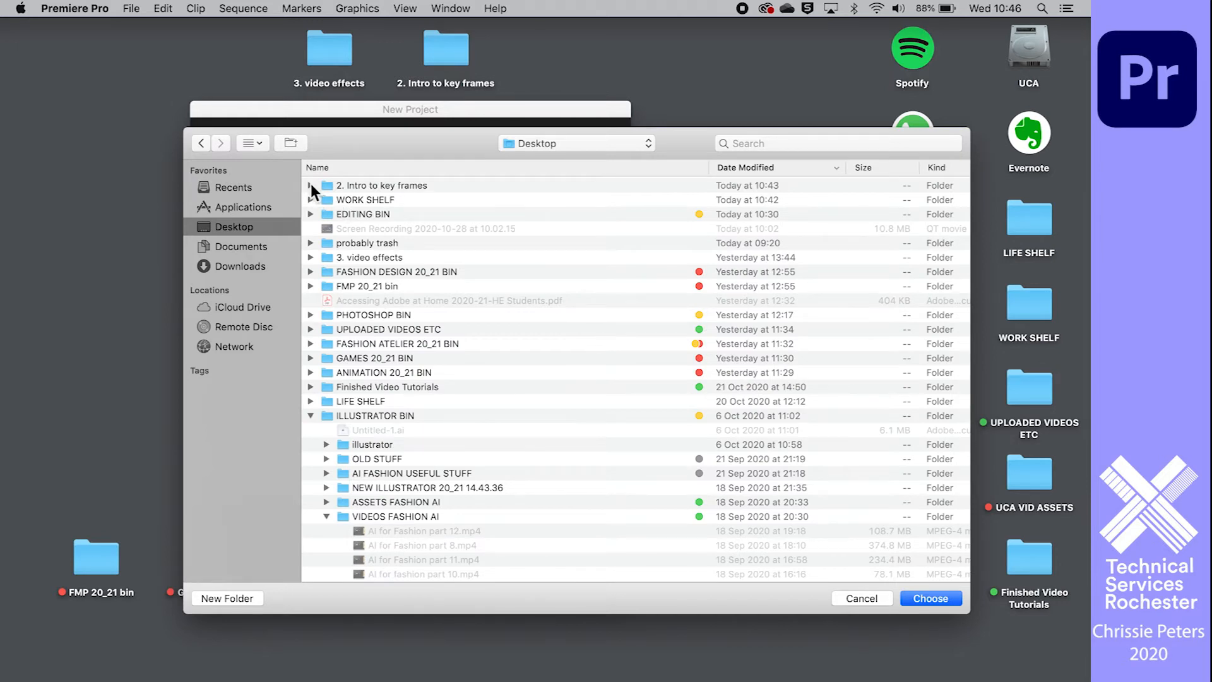
left_click(310, 185)
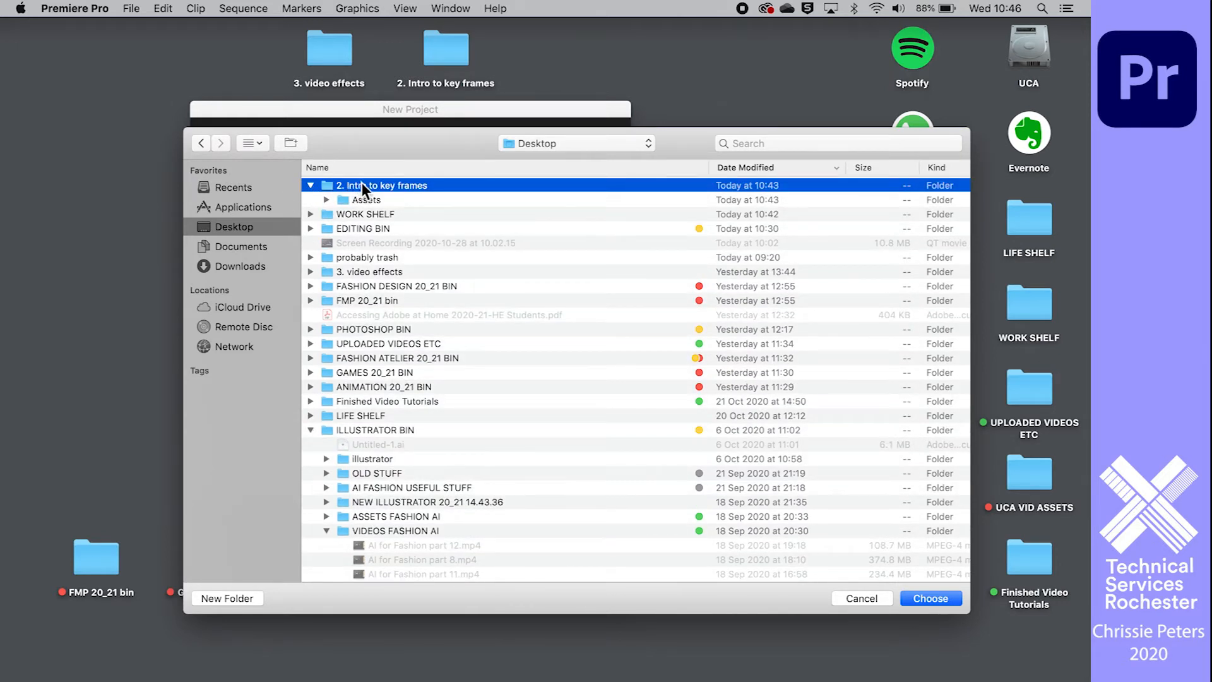
left_click(941, 599)
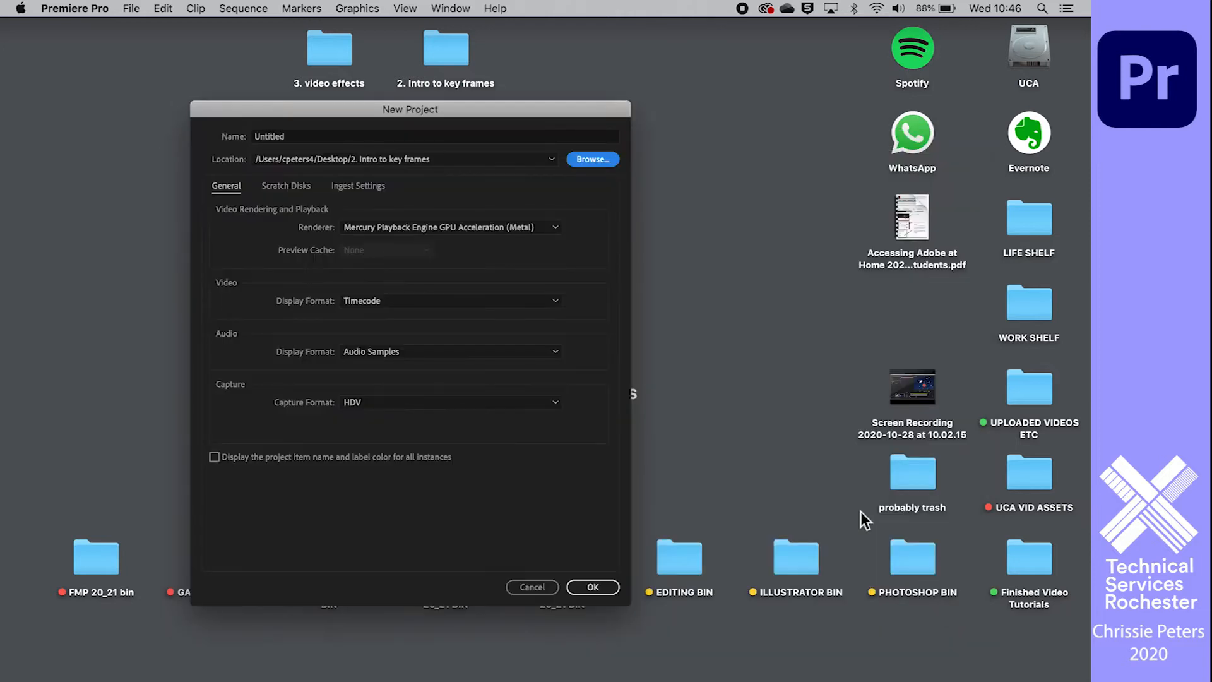
Name the new project "keyframes" and create it with the default settings.
left_click(328, 137)
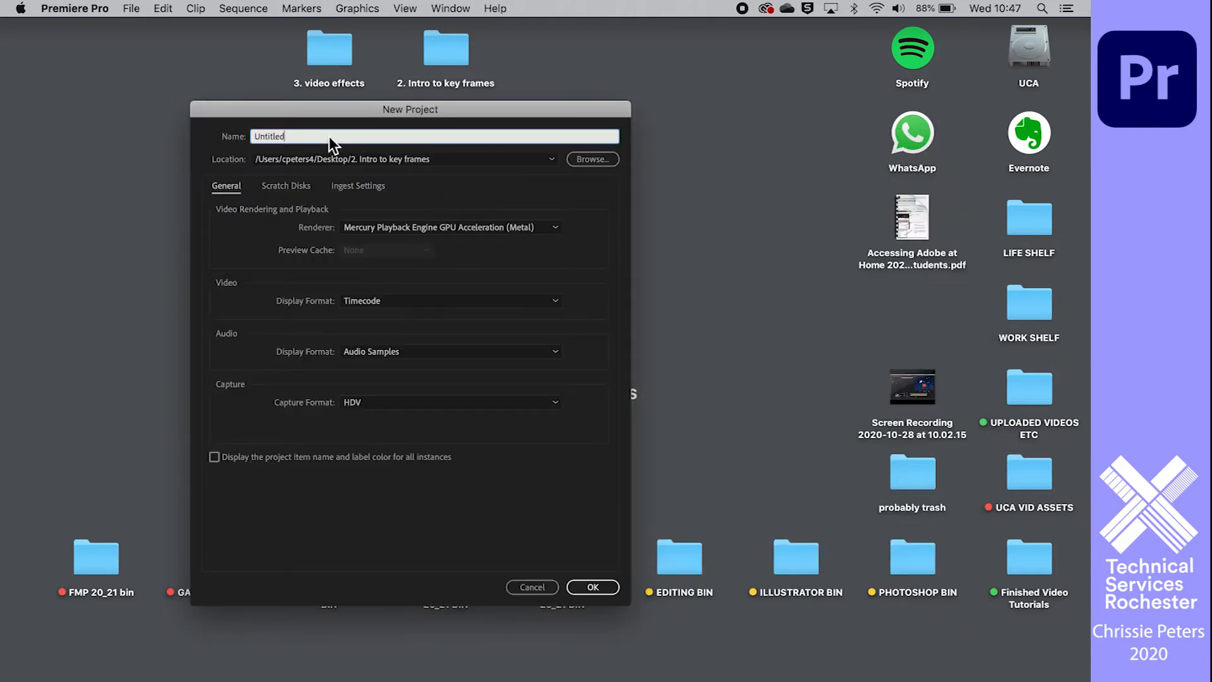
left_click_drag(328, 136, 187, 144)
type("keyframes")
left_click(592, 587)
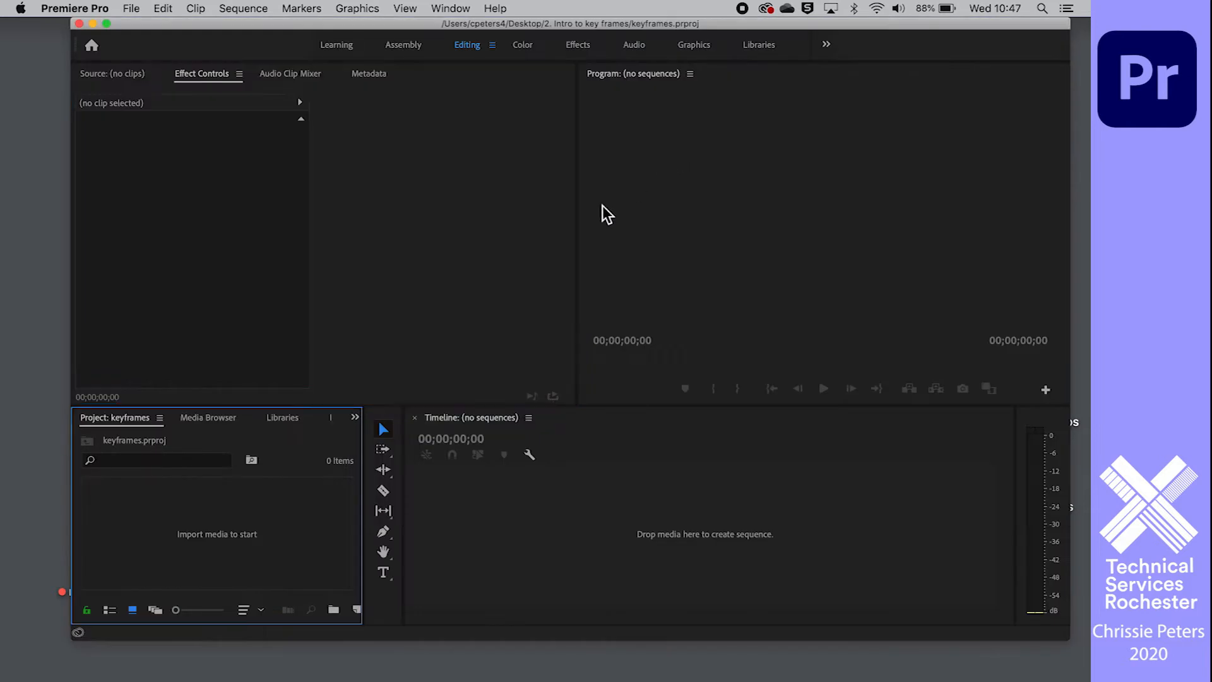
Import Rocket.png and background.png from the Assets folder into the project.
double_click(221, 534)
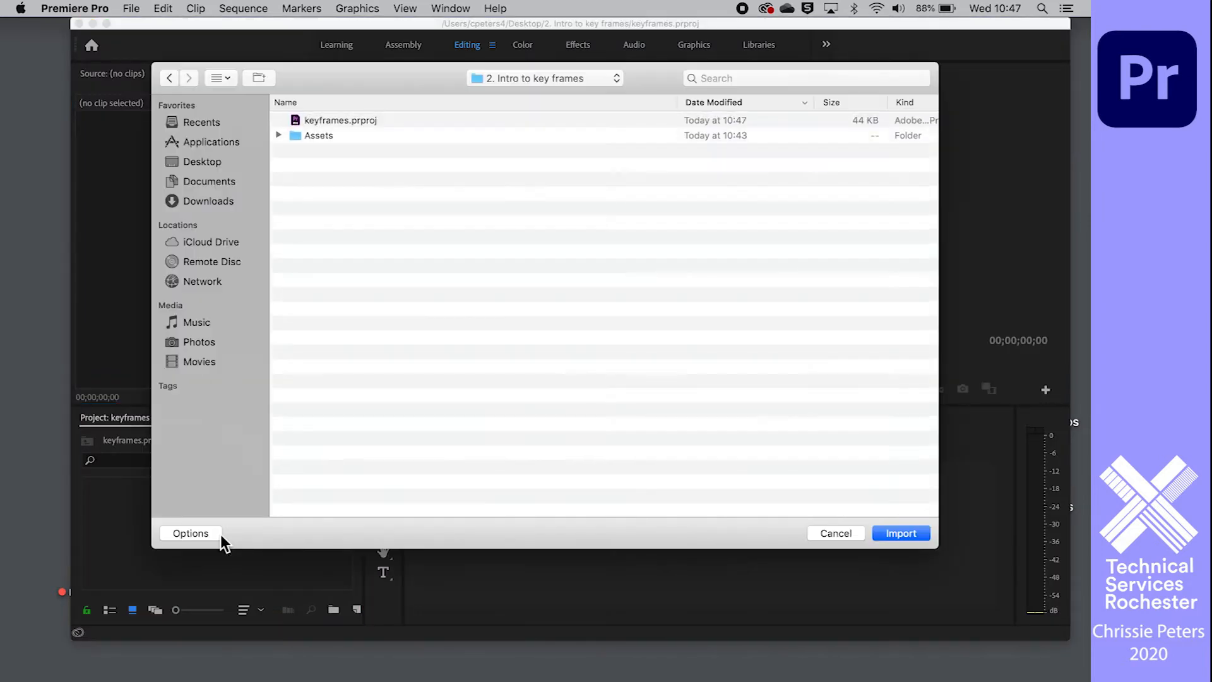
left_click(281, 136)
left_click(349, 149)
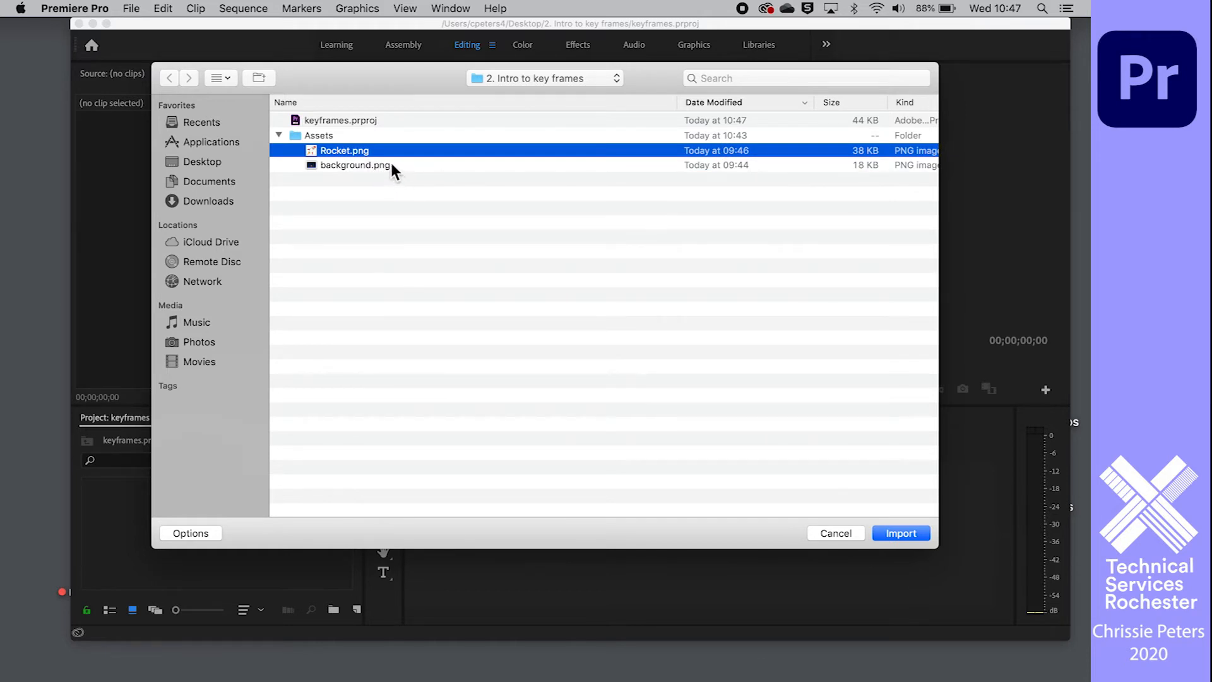
left_click(391, 163, "shift")
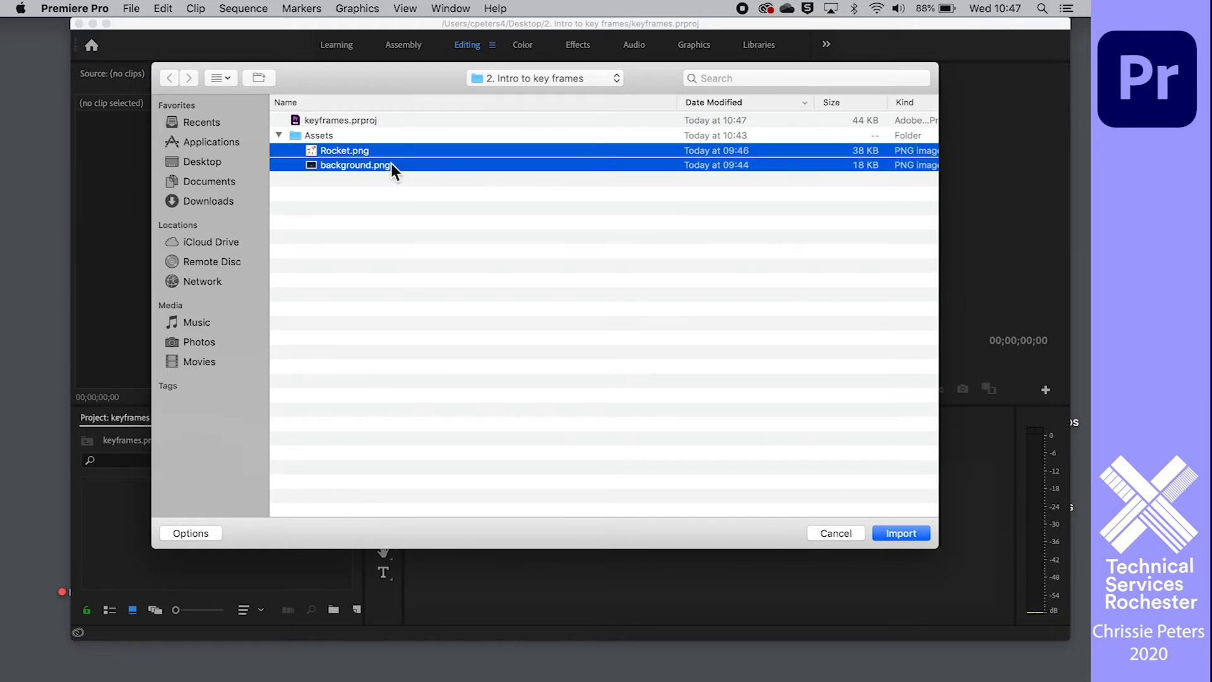
left_click(898, 532)
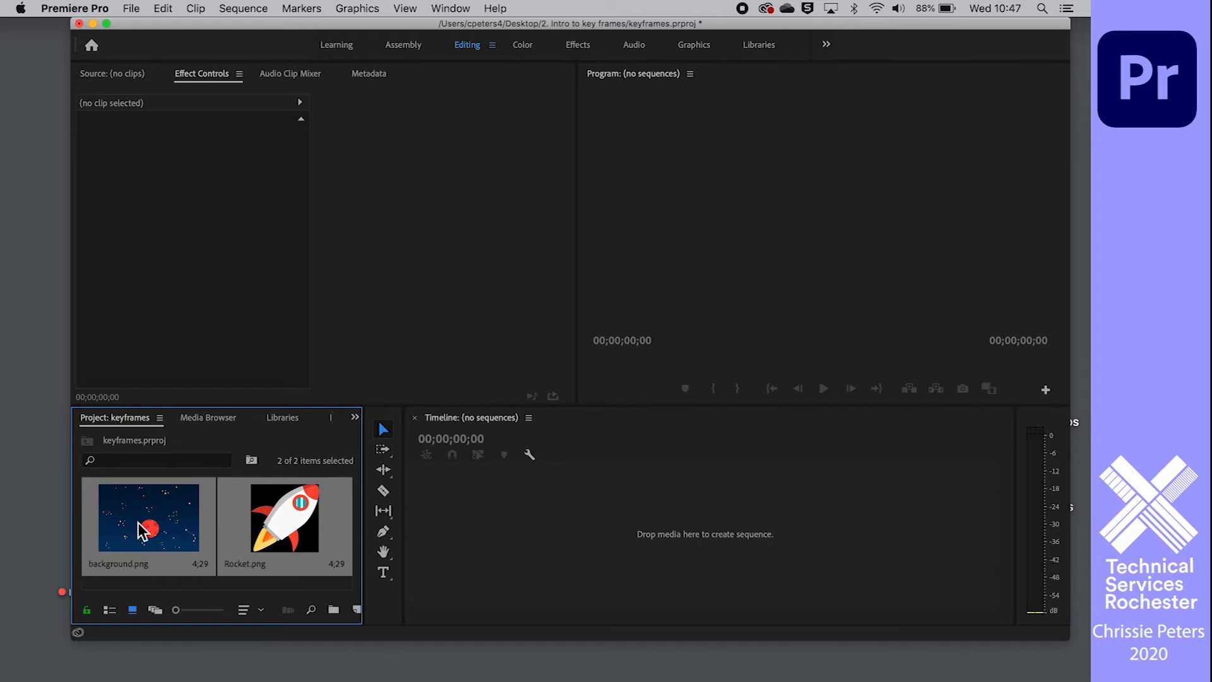
Preview background.png in the Source Monitor and create a sequence from it in the empty timeline.
left_click(209, 590)
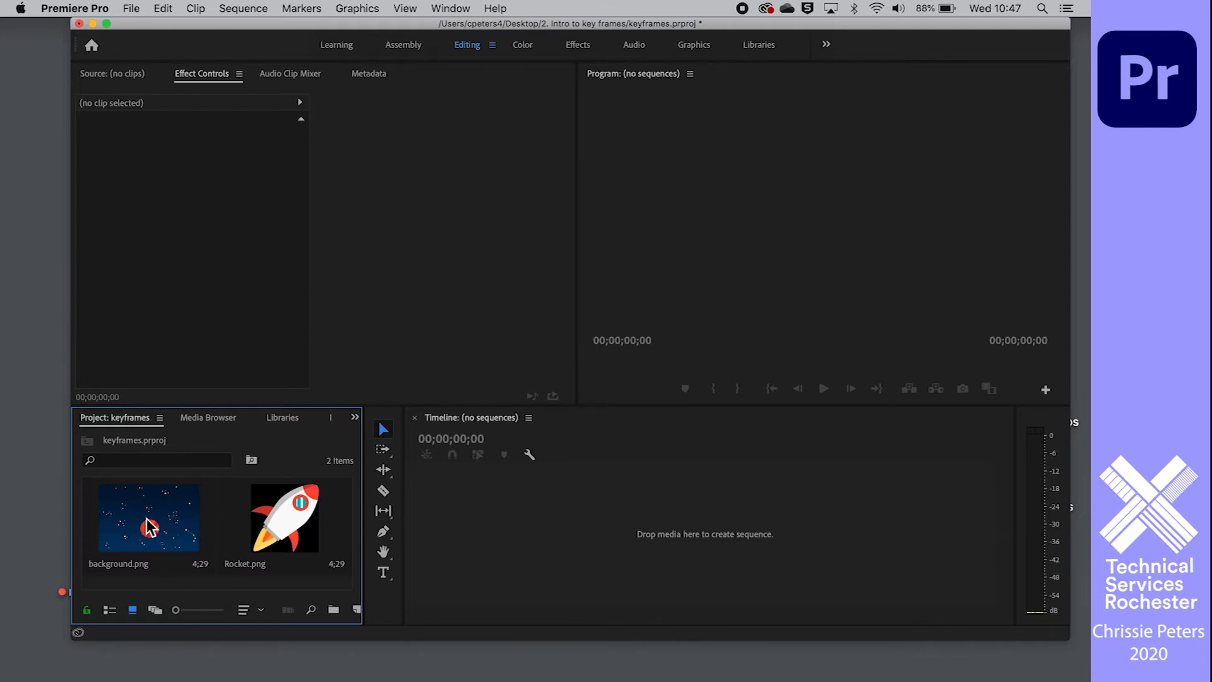
double_click(180, 515)
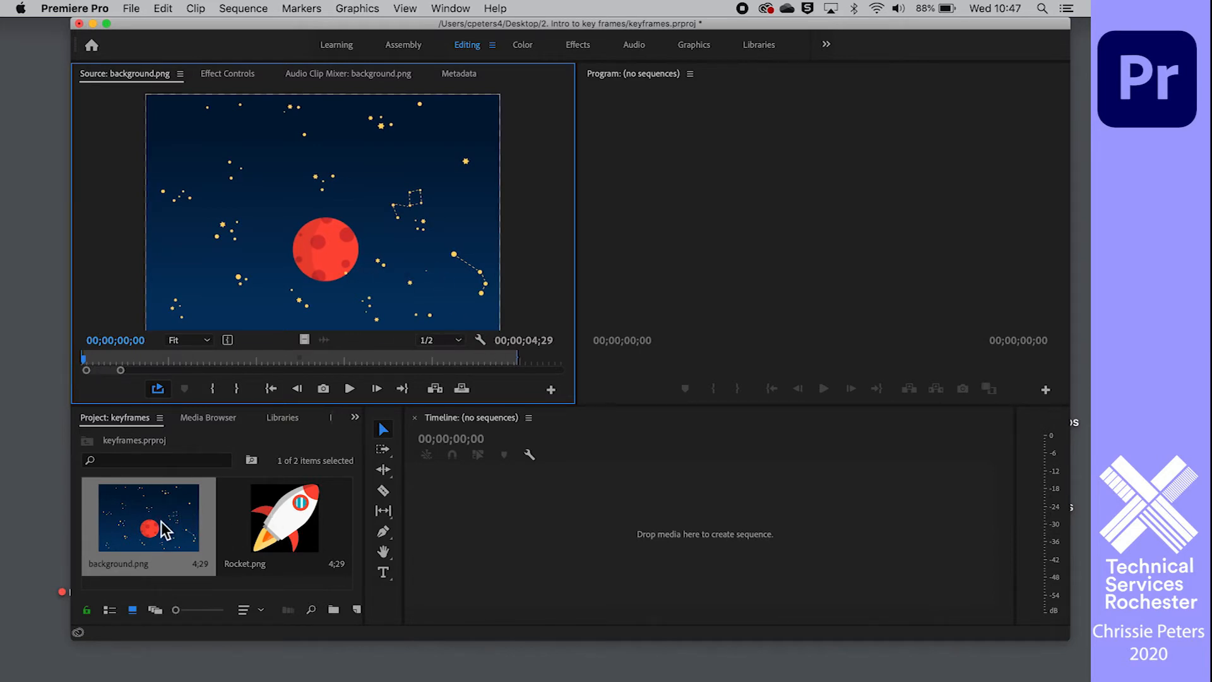
left_click_drag(158, 517, 433, 549)
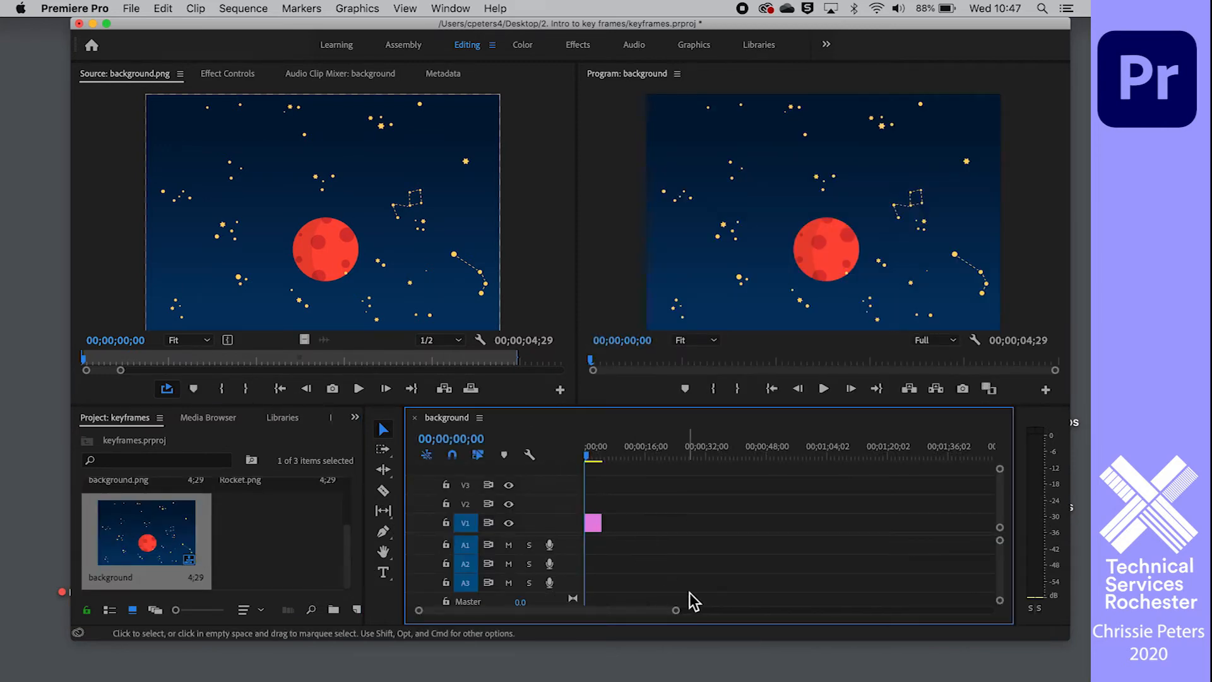
Extend the background.png clip on V1 to a duration of about 20 seconds.
left_click_drag(675, 610, 538, 610)
left_click(676, 452)
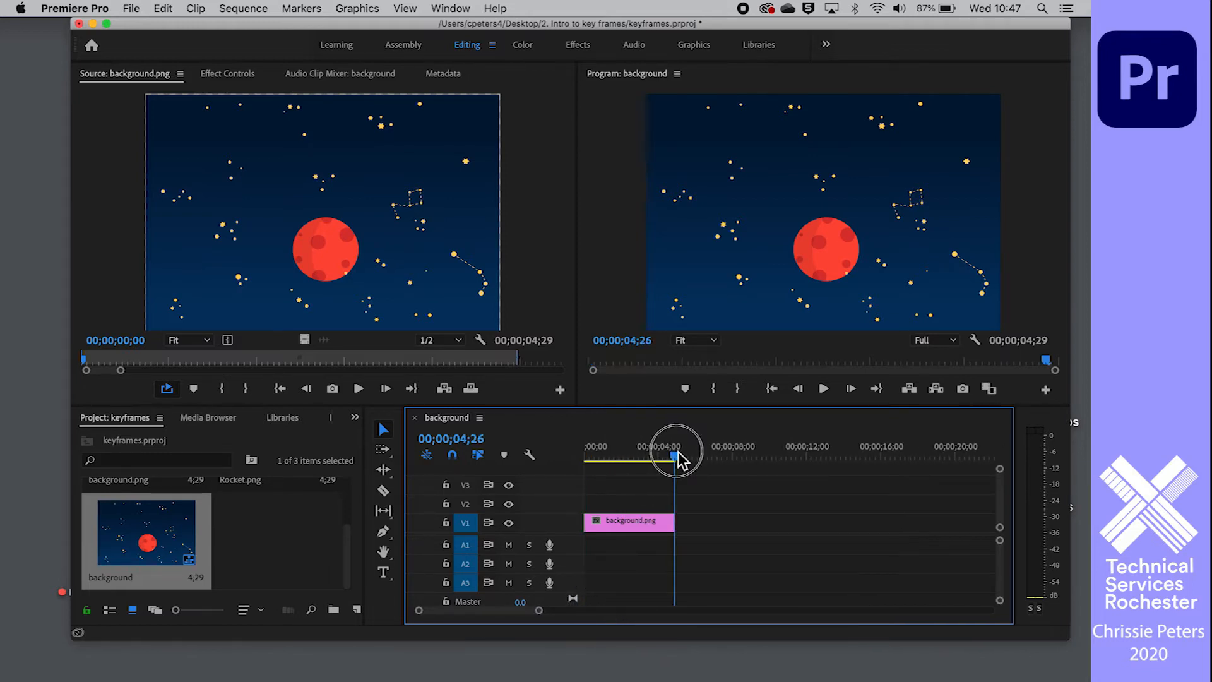
left_click_drag(676, 451, 677, 452)
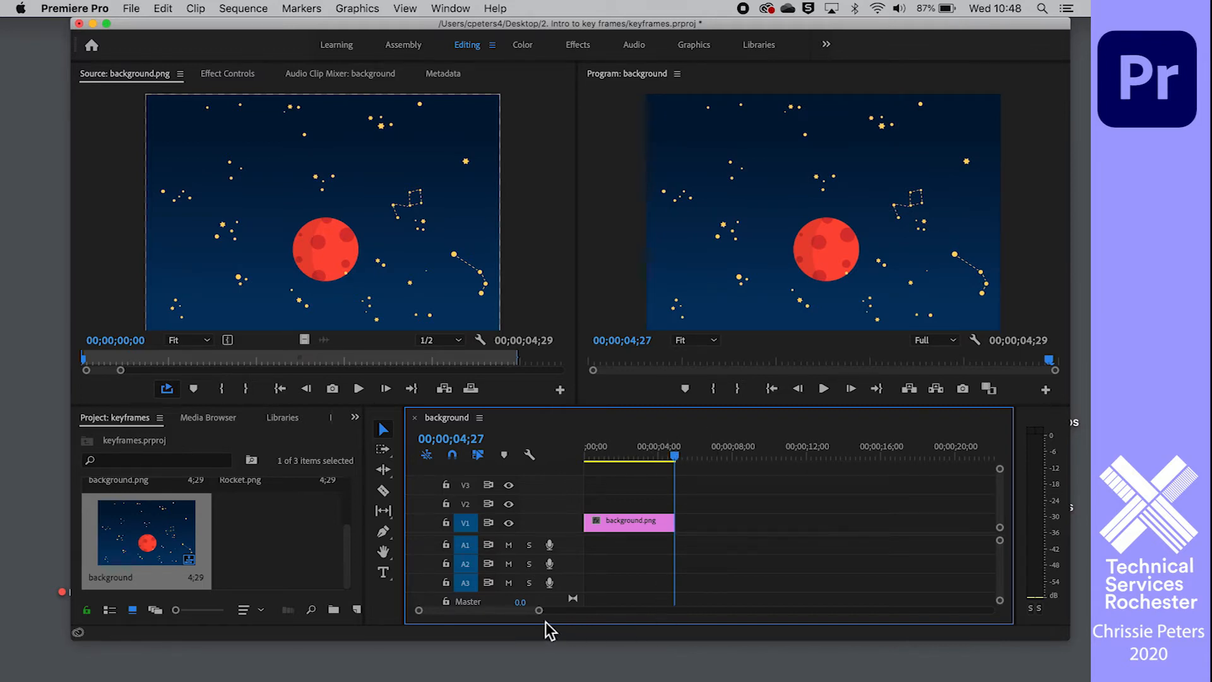
left_click_drag(540, 610, 589, 611)
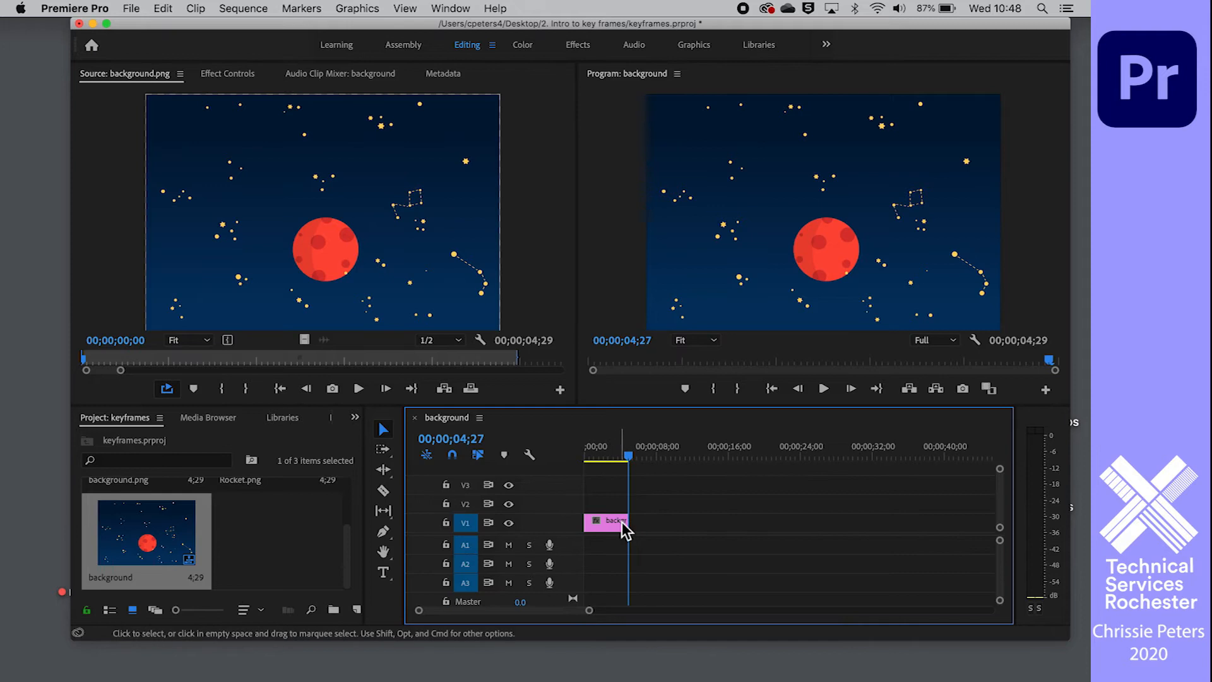
left_click_drag(628, 526, 763, 534)
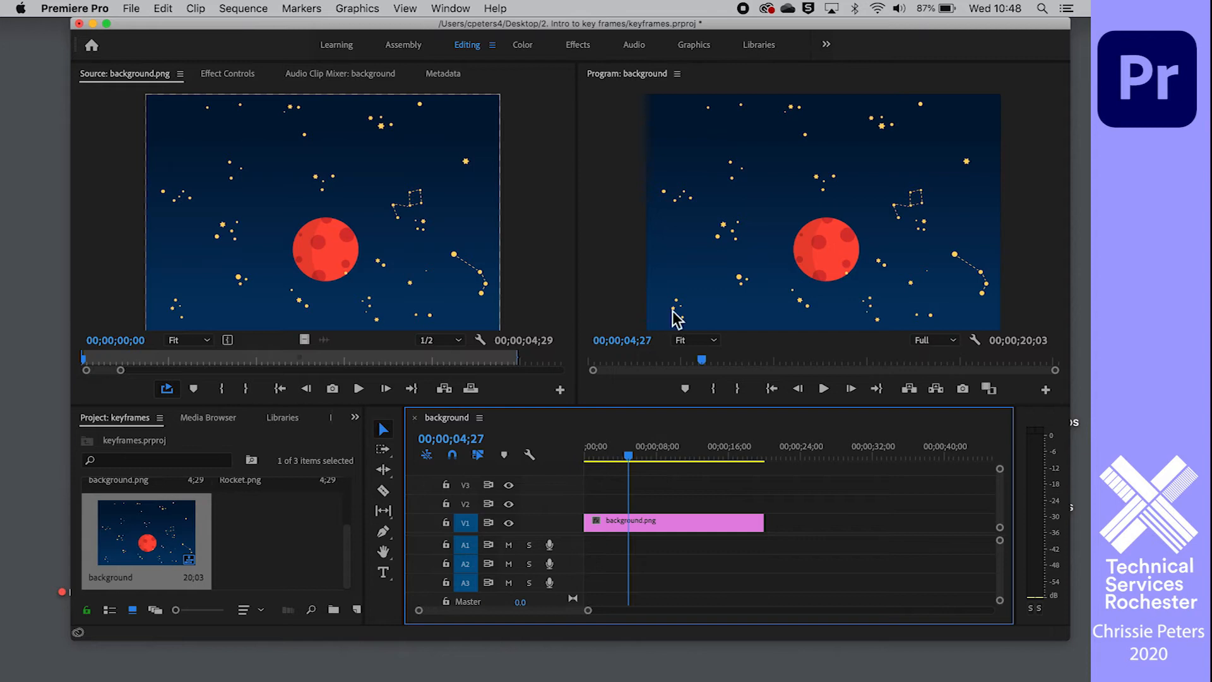
Play the first few seconds of the sequence and return the playhead to the start.
left_click_drag(628, 453, 576, 453)
key("space")
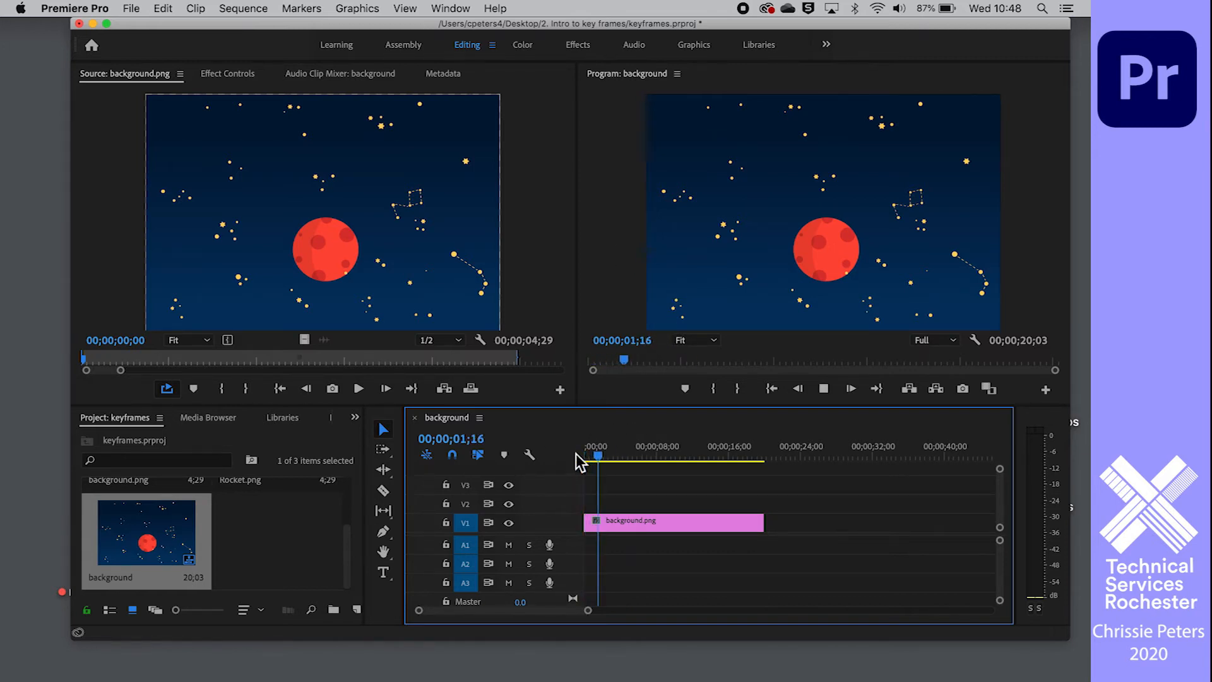
key("space")
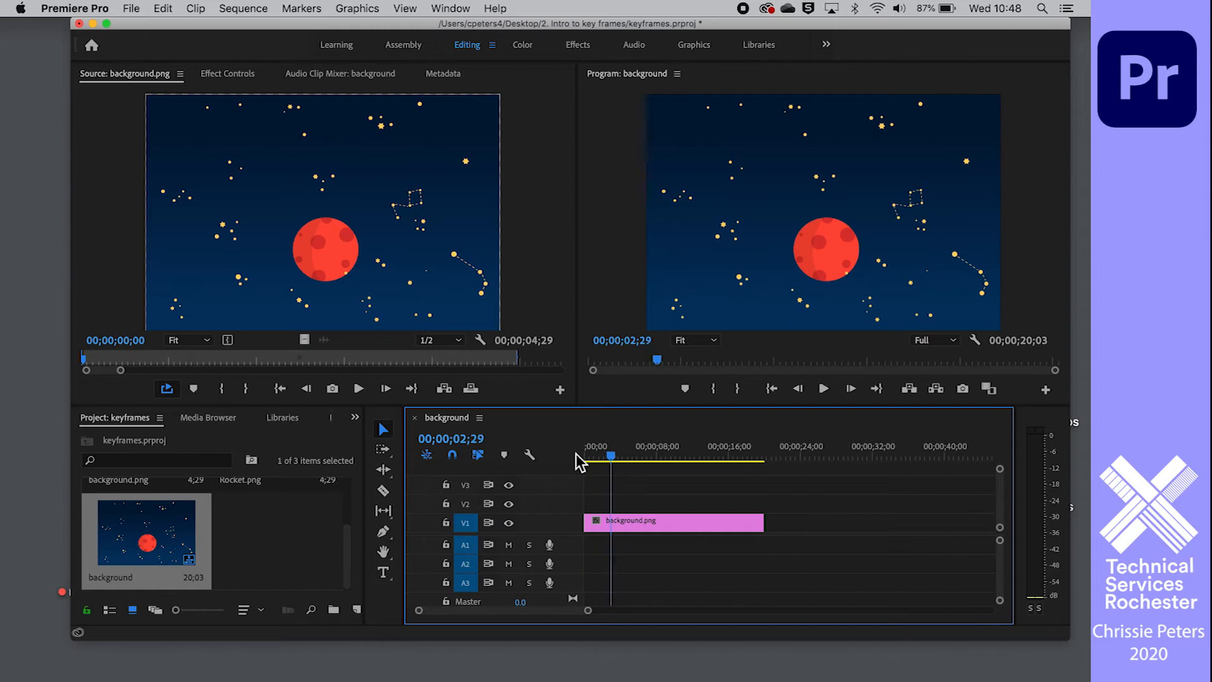
left_click(610, 458)
left_click_drag(610, 460, 579, 456)
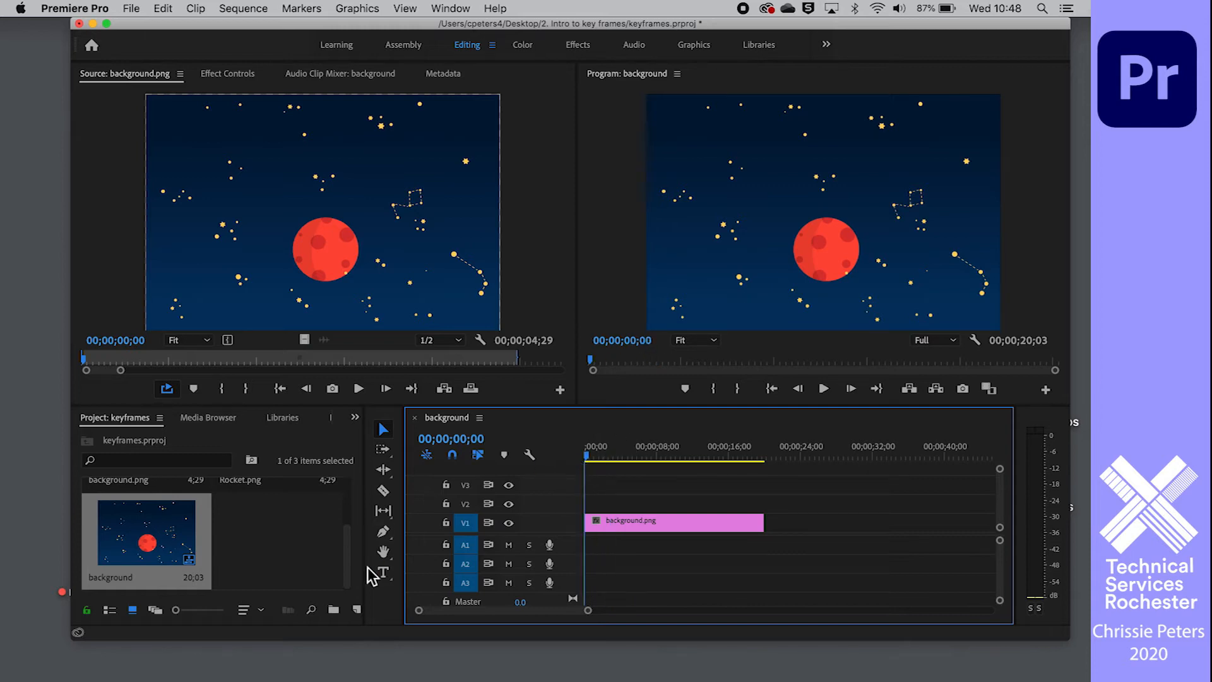
Place Rocket.png on V2 at the sequence start and extend it to match the background clip's length.
scroll(274, 537, "up", 2)
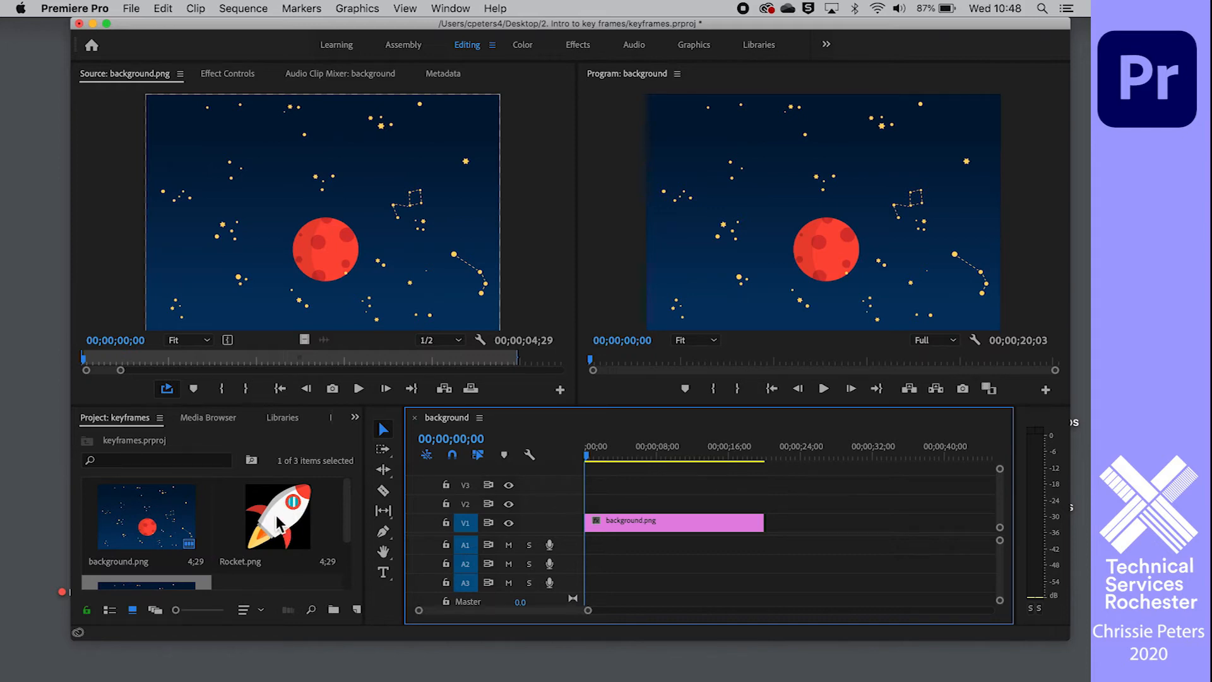
left_click(274, 522)
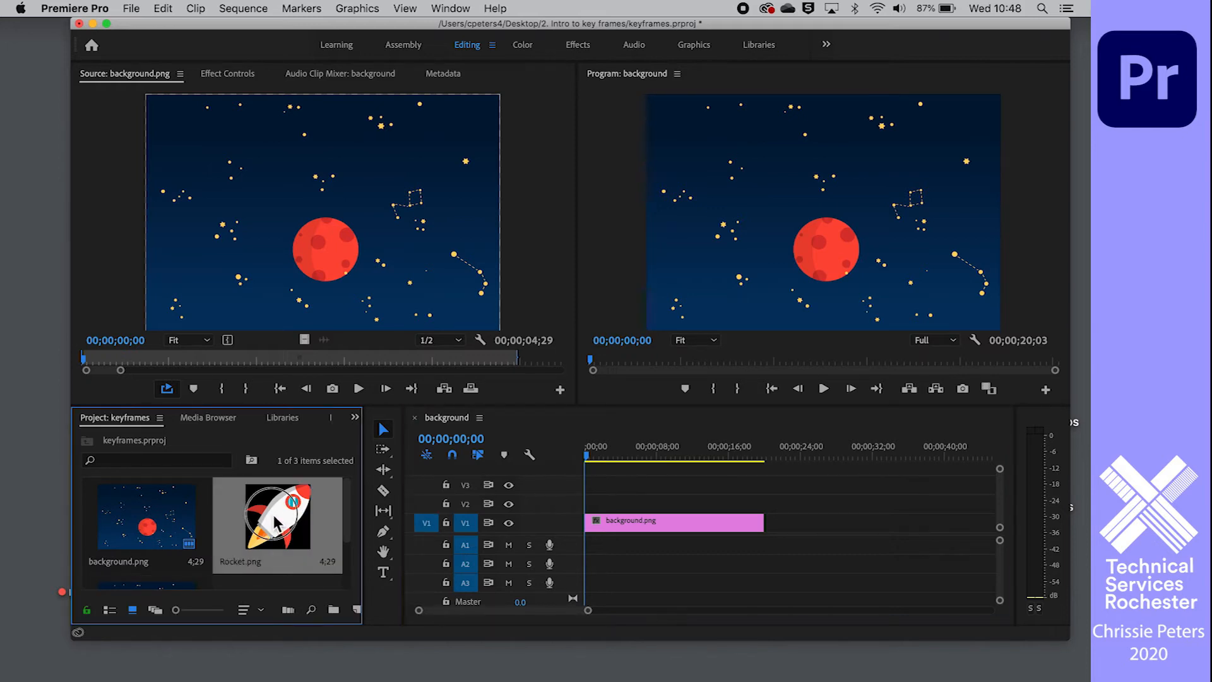
left_click_drag(274, 523, 761, 507)
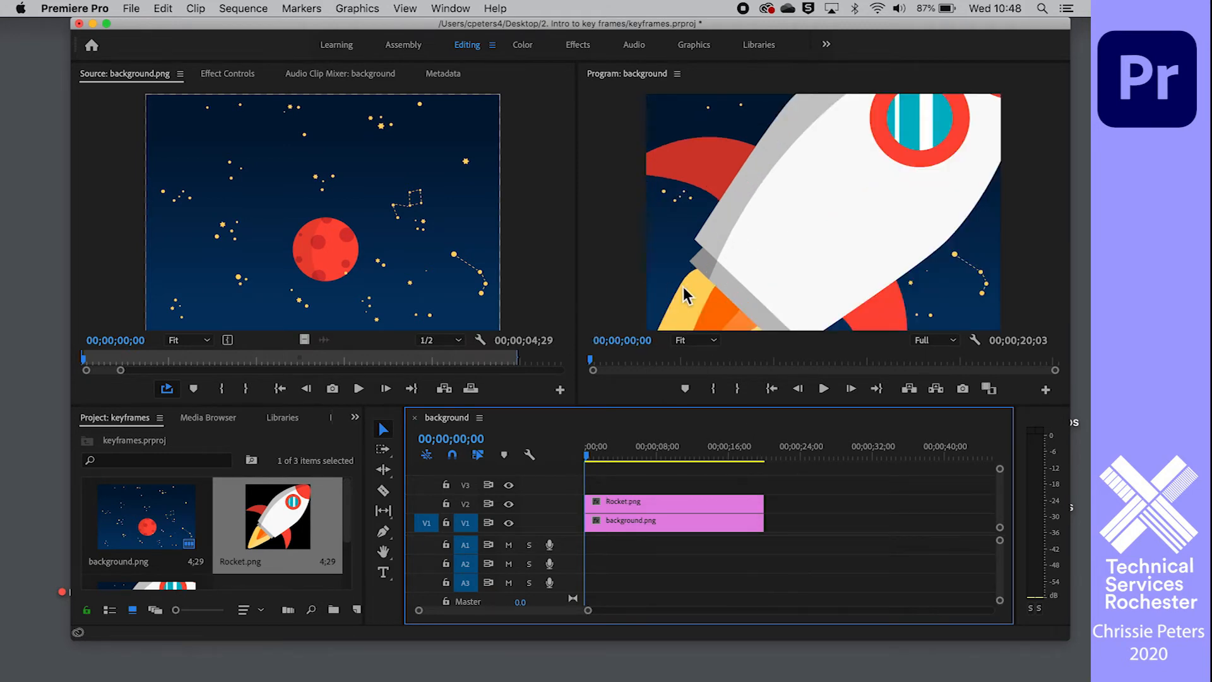
Show the effect controls of the Rocket.png clip on V2.
left_click(634, 504)
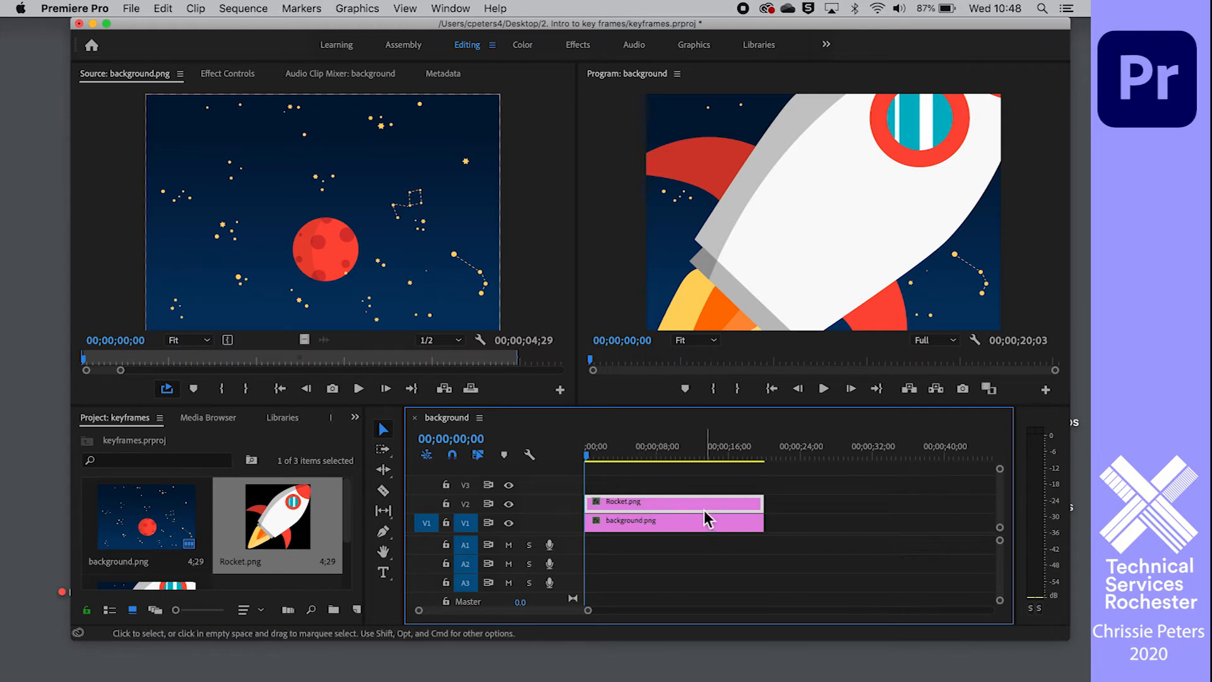
double_click(664, 501)
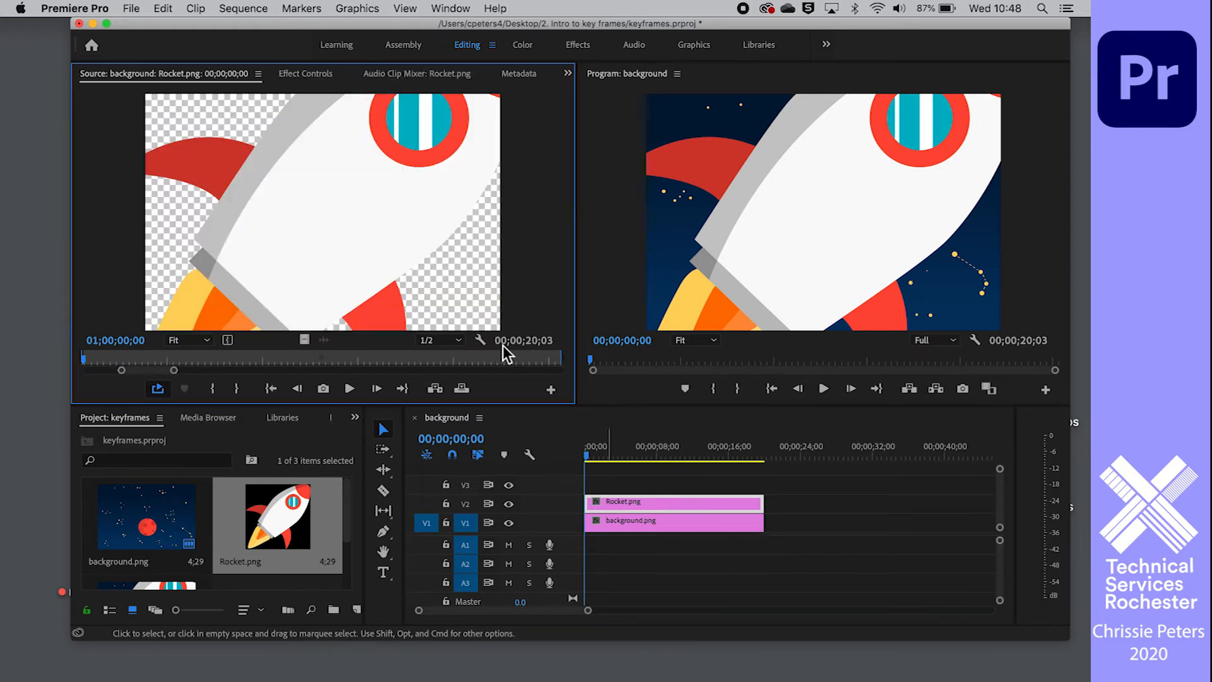
left_click(301, 75)
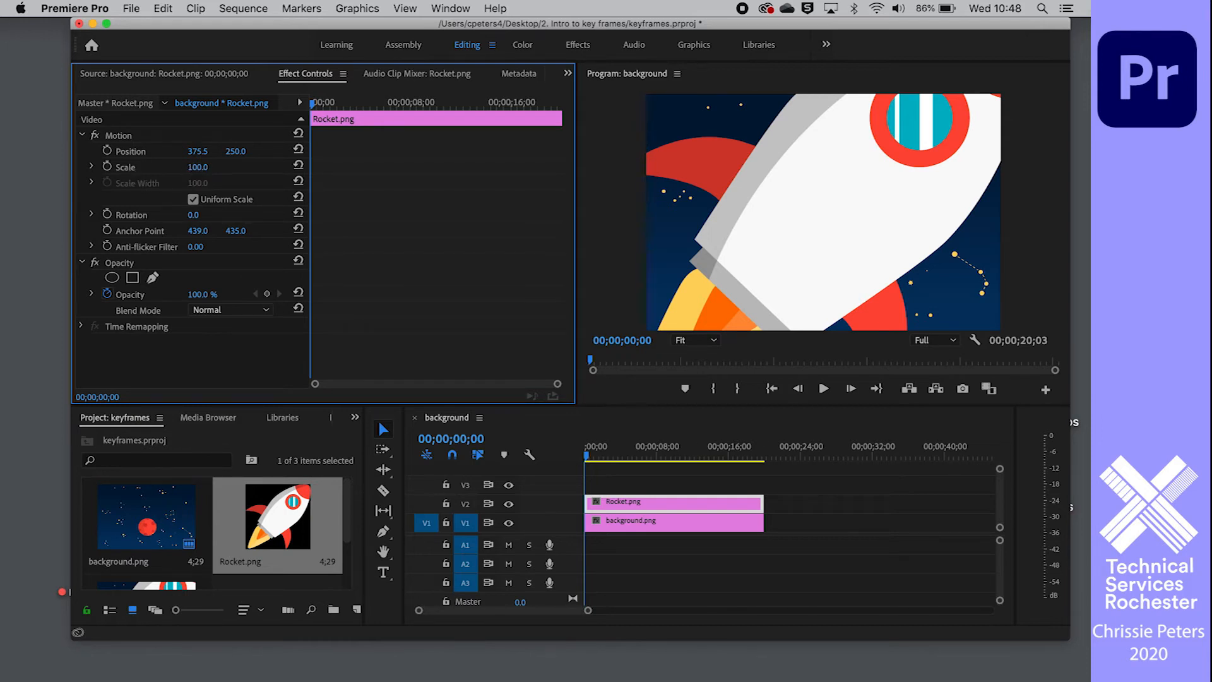
Set the Rocket.png clip's scale to 25.
mouse_move(198, 168)
left_mouse_down()
mouse_move(147, 167)
mouse_move(210, 168)
left_mouse_up()
left_click(197, 167)
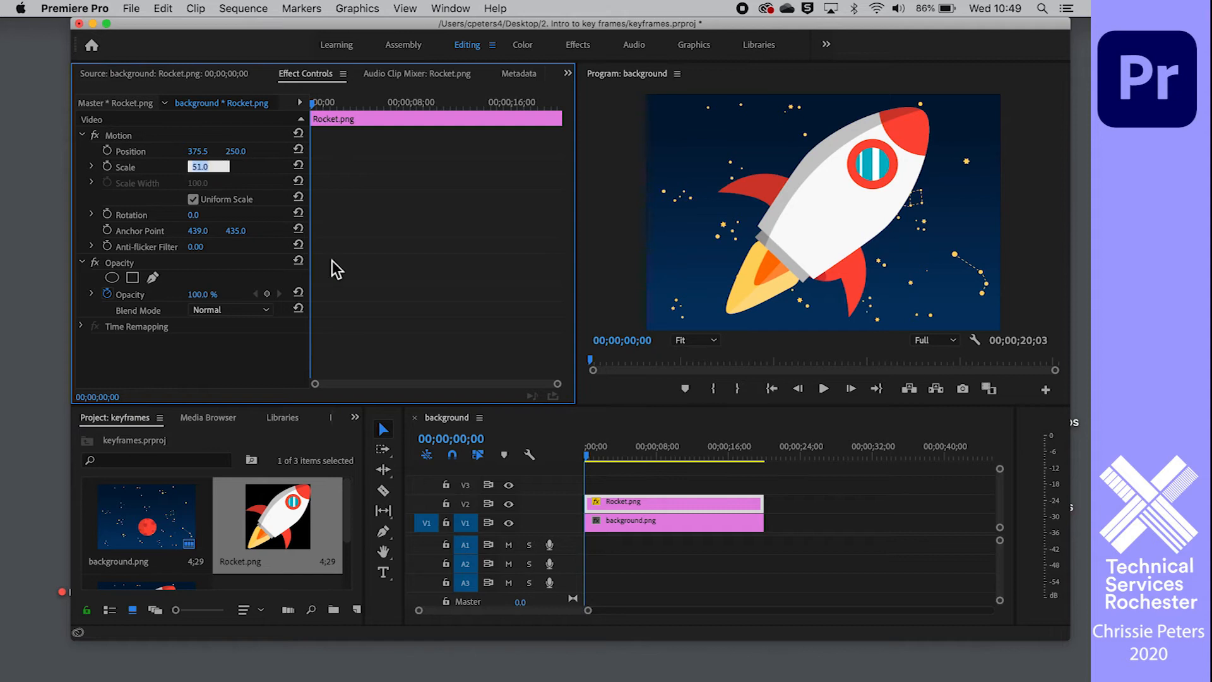
type("25")
key("Return")
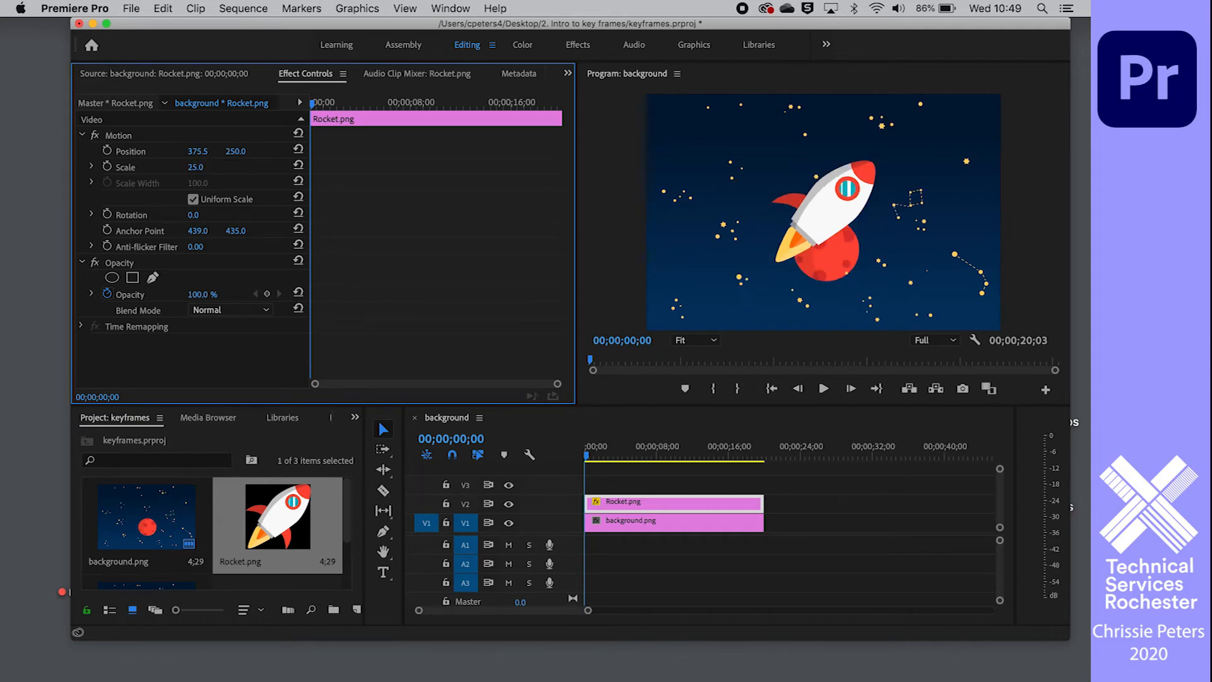
Set the Rocket.png clip's scale to 20.
left_click(196, 168)
type("20")
key("Return")
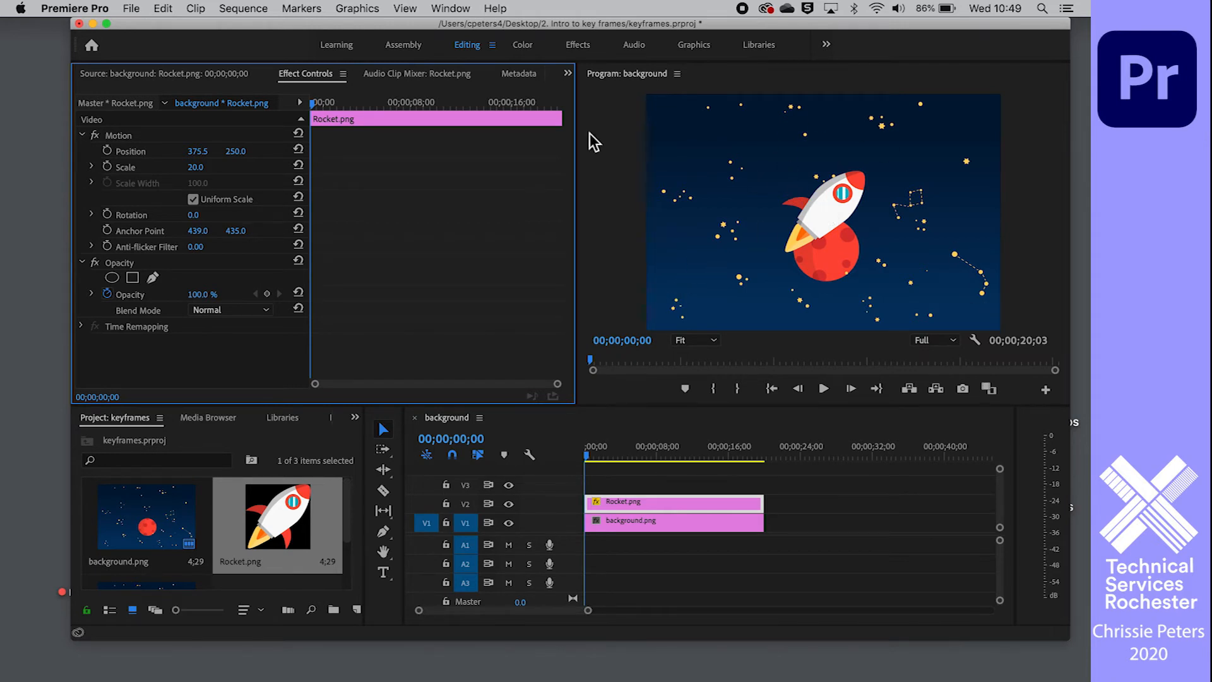
Position the rocket in the lower-left part of the frame at about 131, 367 and shrink its scale to about 14.5.
left_click(131, 137)
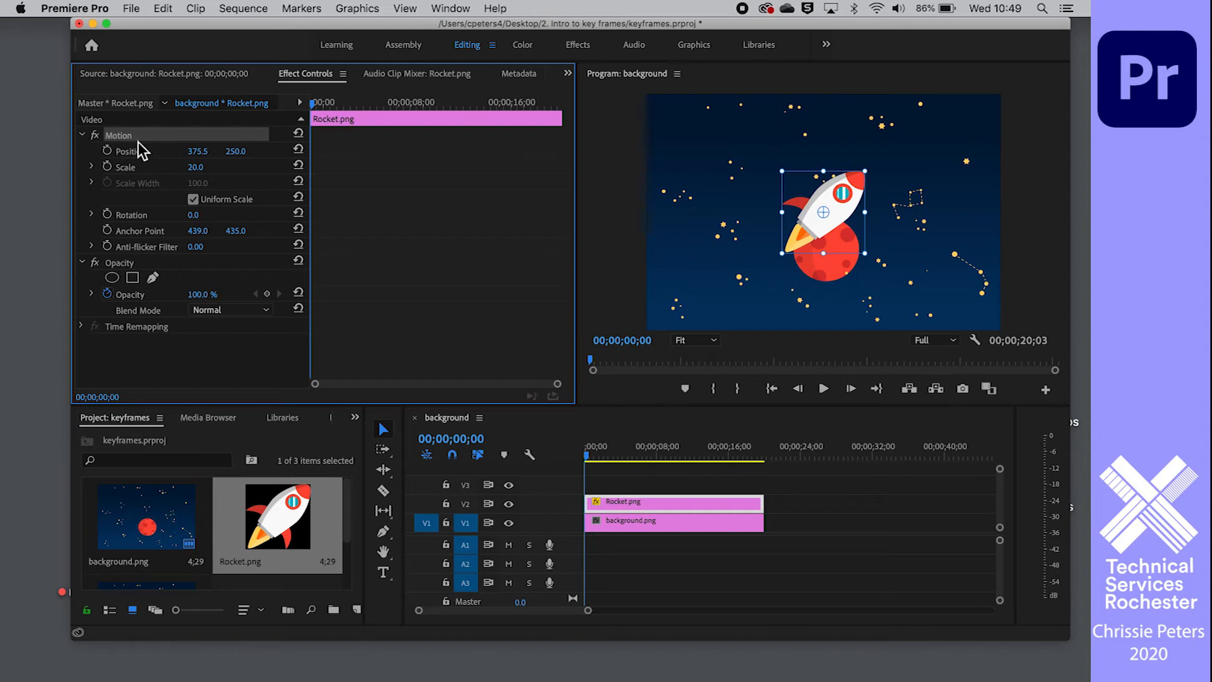
left_click(134, 150)
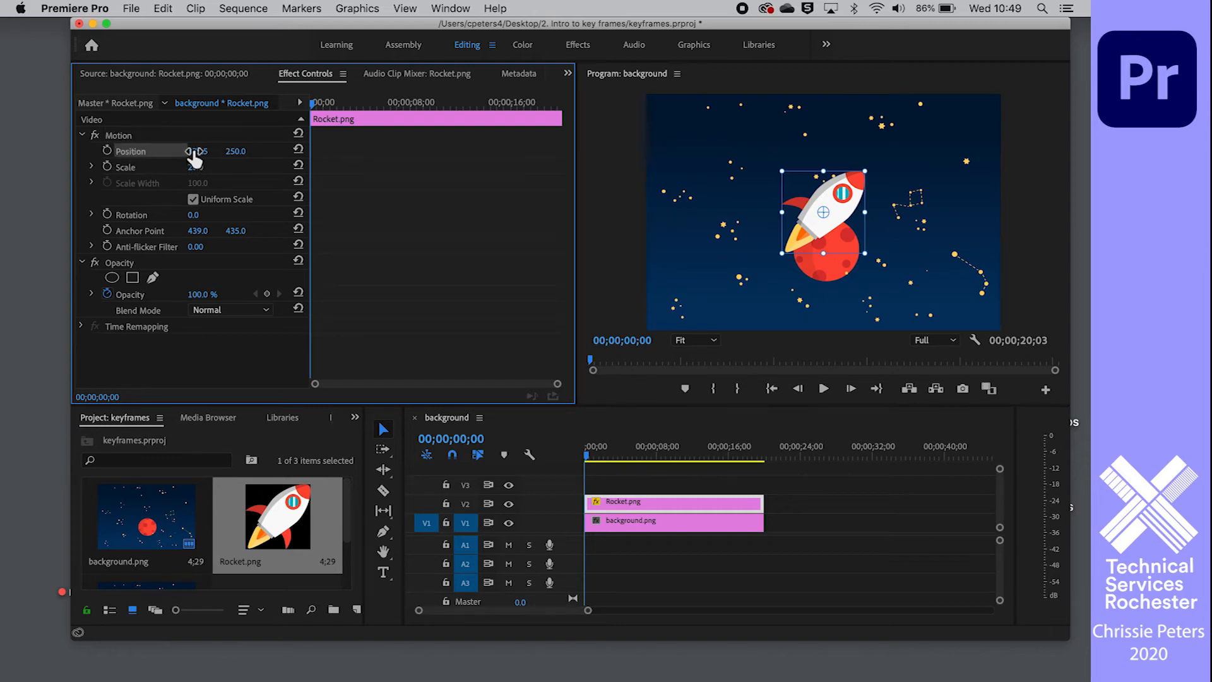
left_click_drag(195, 157, 59, 158)
left_click_drag(236, 151, 141, 143)
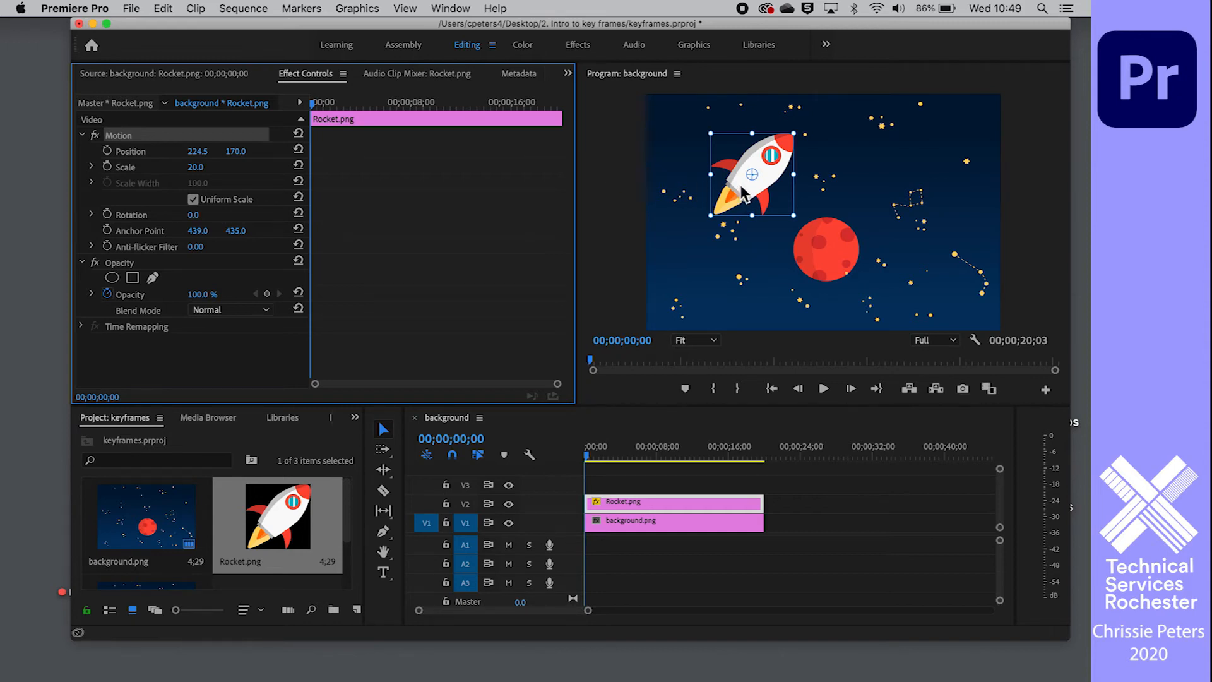
left_click_drag(742, 193, 731, 230)
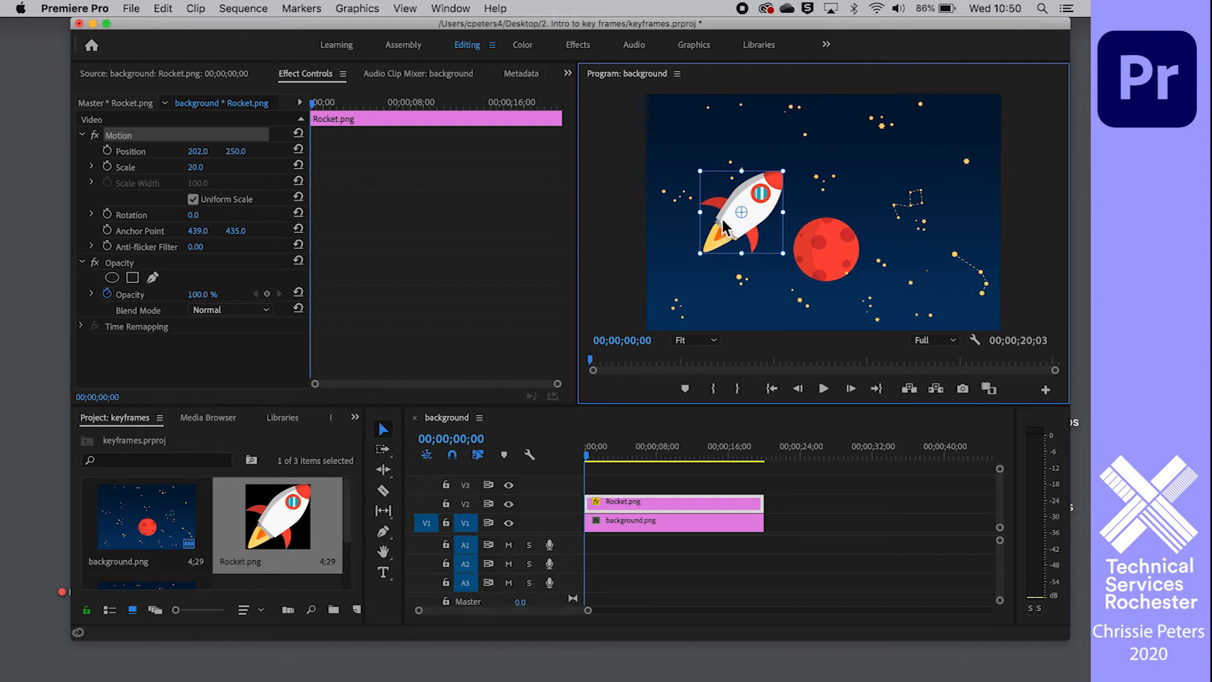
left_click_drag(721, 217, 684, 272)
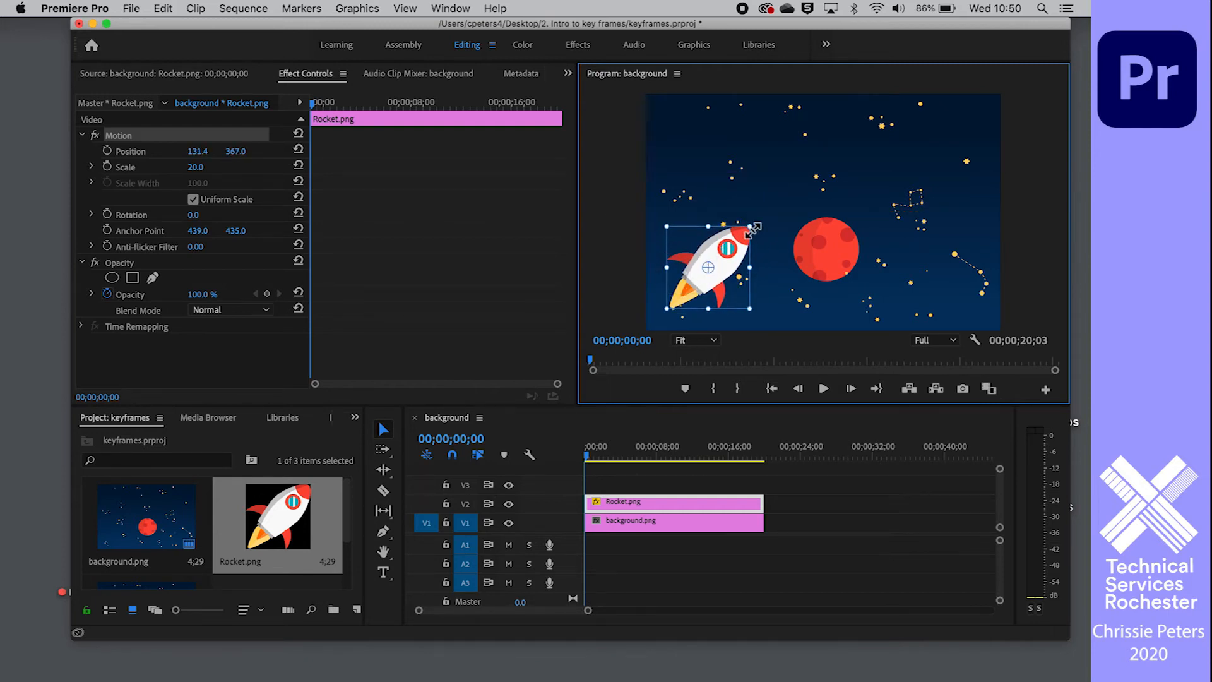
left_click_drag(752, 228, 726, 242)
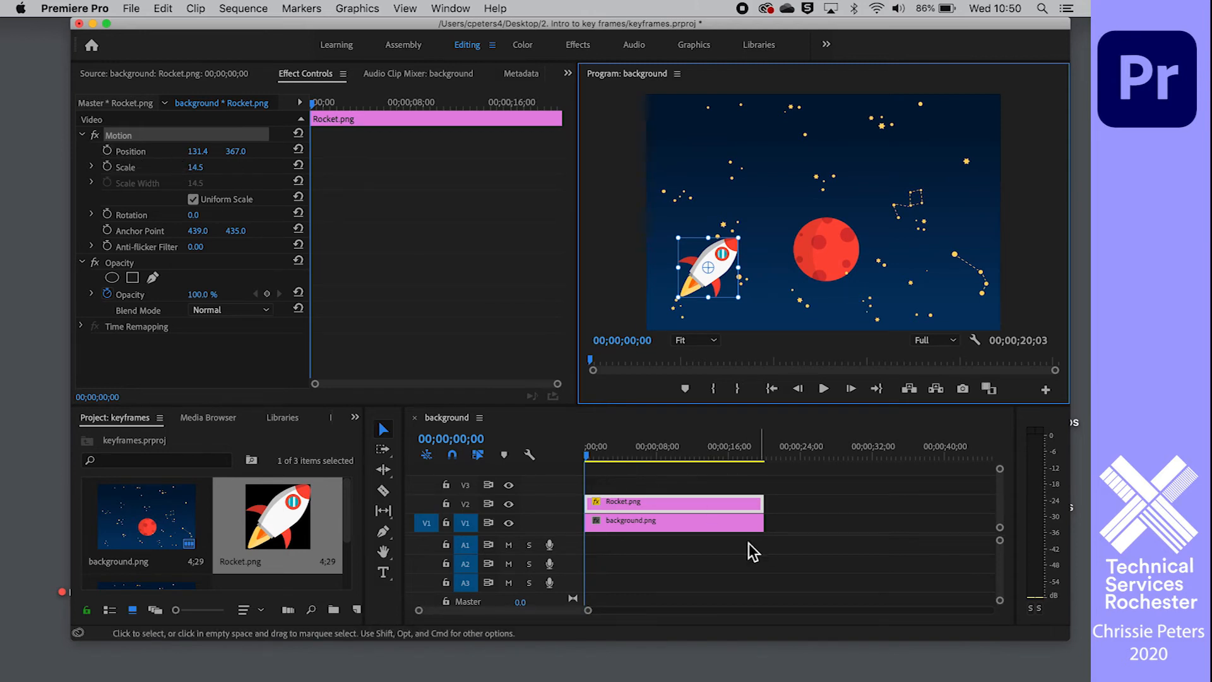
Enable keyframing for the rocket's Position, Scale and Rotation at the start of the sequence.
left_click_drag(587, 610, 563, 615)
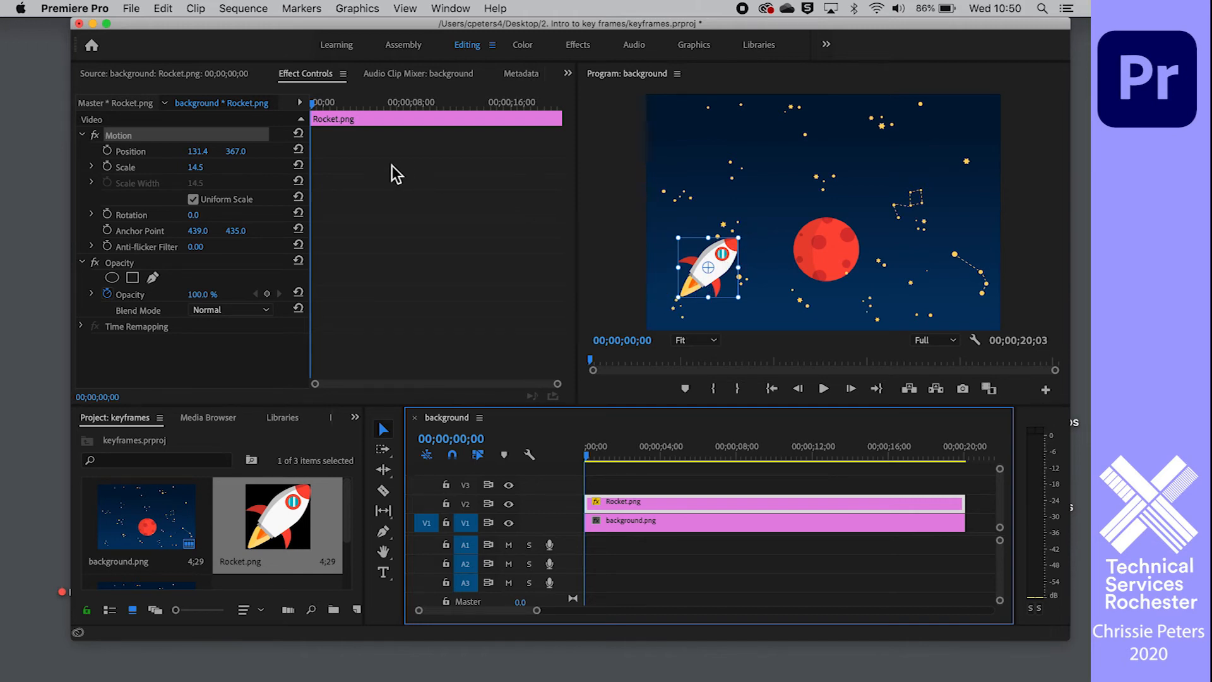
left_click(108, 152)
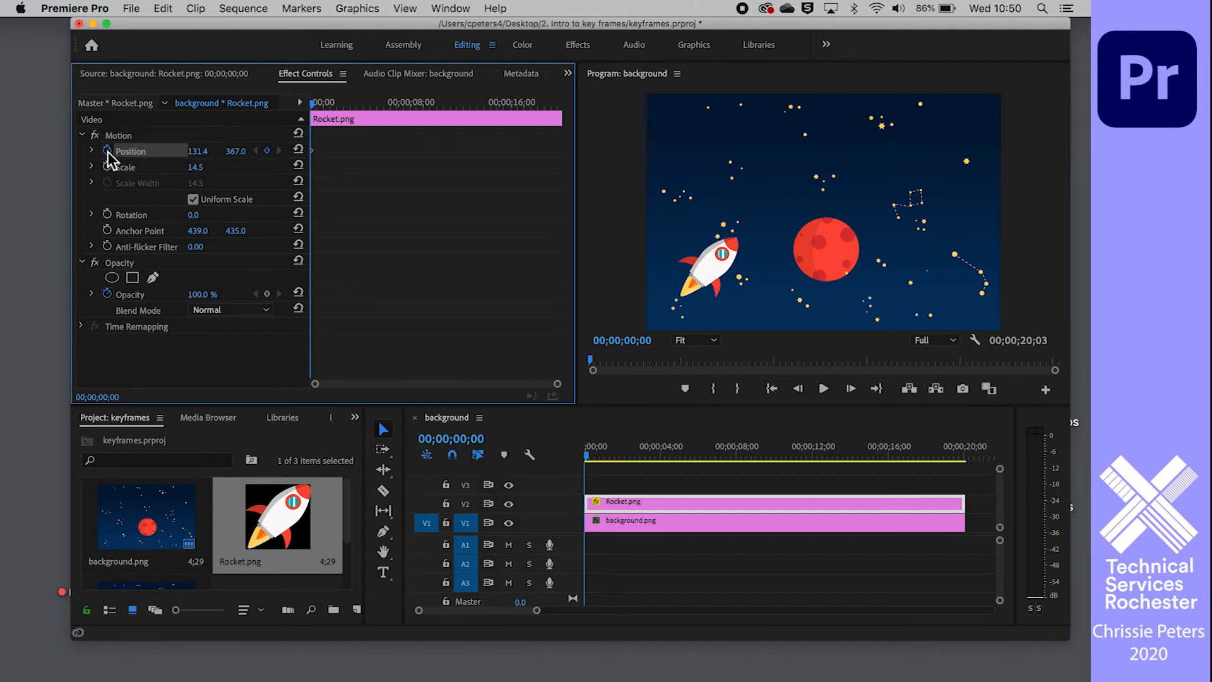
left_click(107, 166)
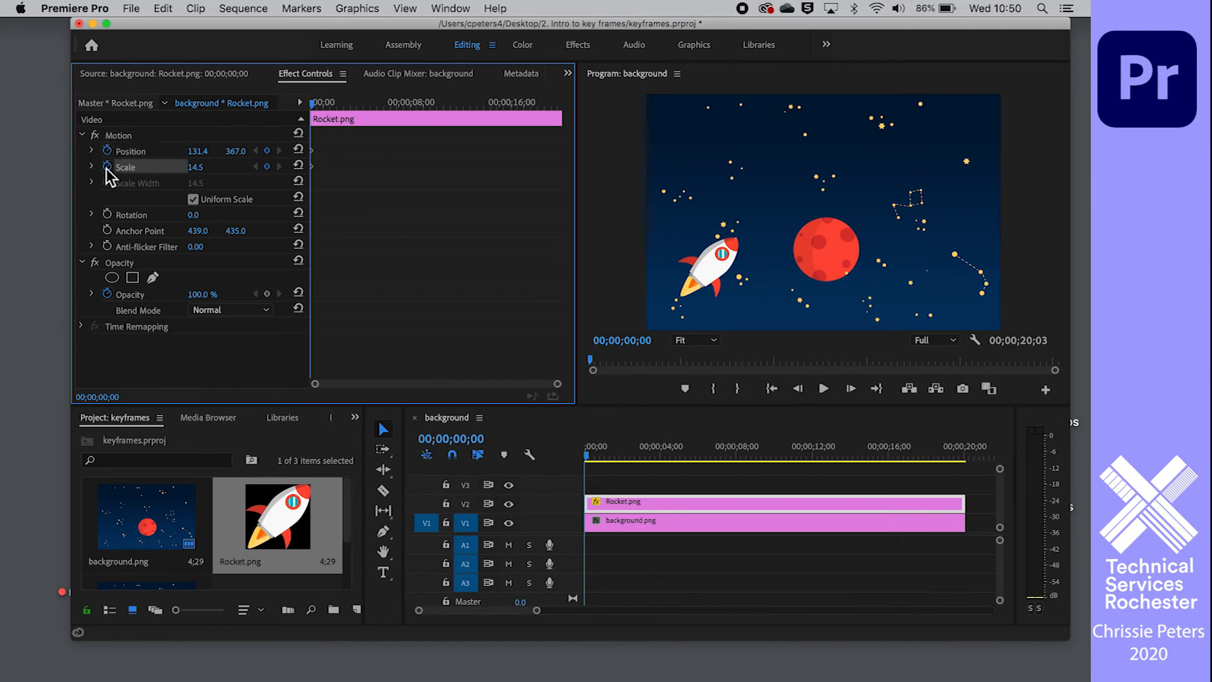
left_click(107, 215)
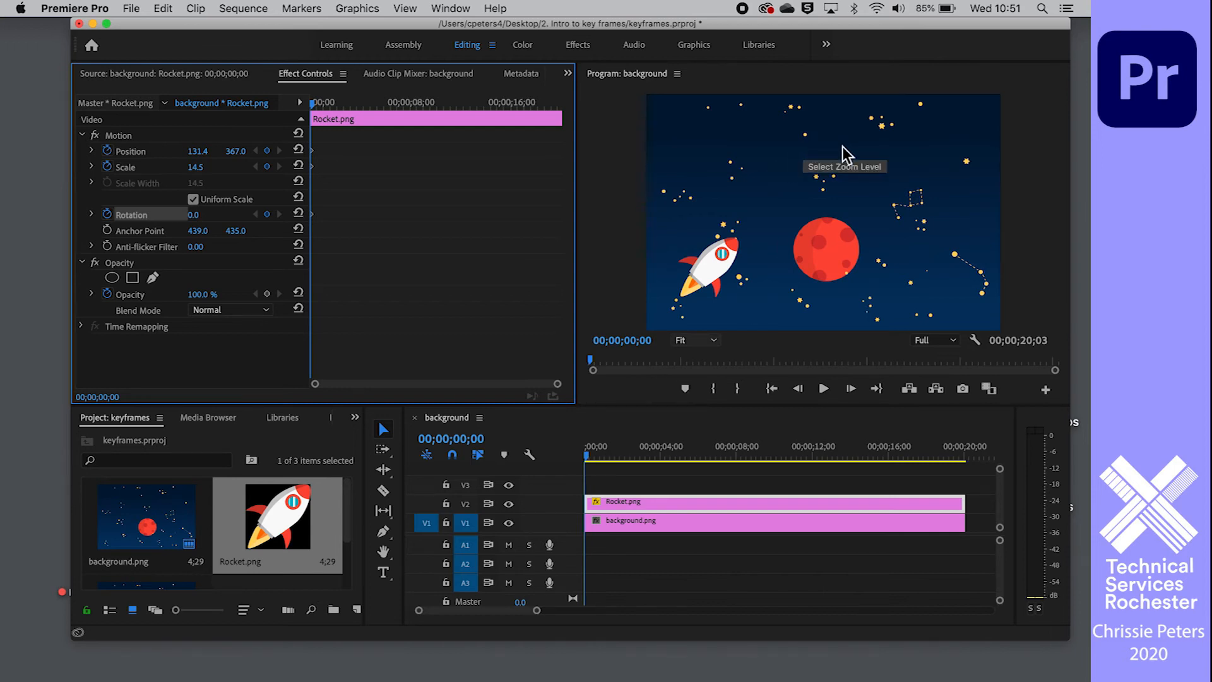
Add a Position keyframe at 00;00;09;17 with the rocket above the red planet at about 375.5, 133.
left_click(587, 456)
left_click_drag(589, 464, 771, 465)
left_click(128, 135)
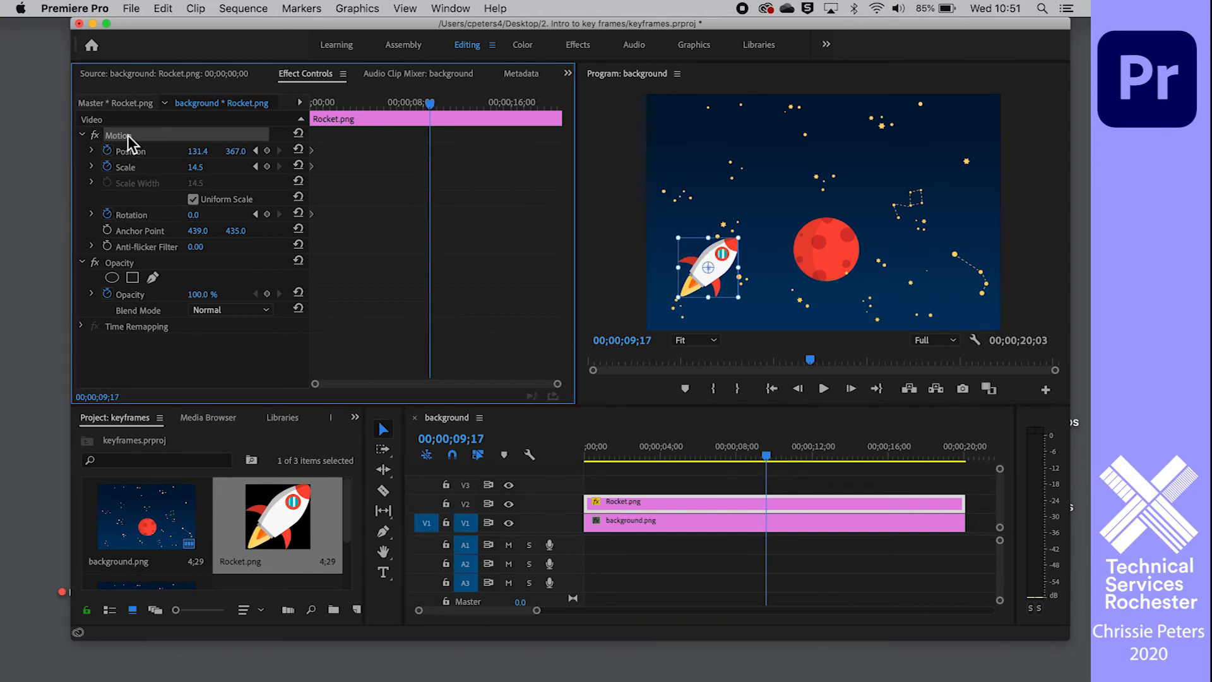
left_click_drag(736, 249, 842, 163)
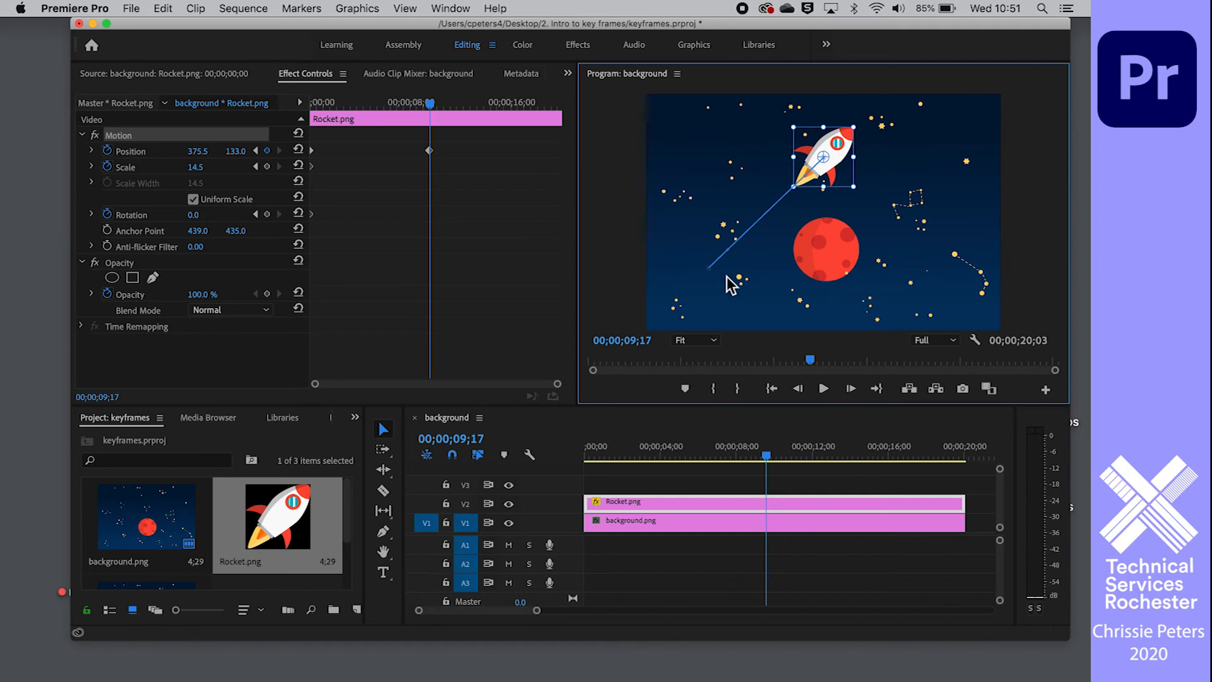
Play the sequence from the start to preview the rocket's flight to its position above the planet.
left_click_drag(767, 464, 759, 462)
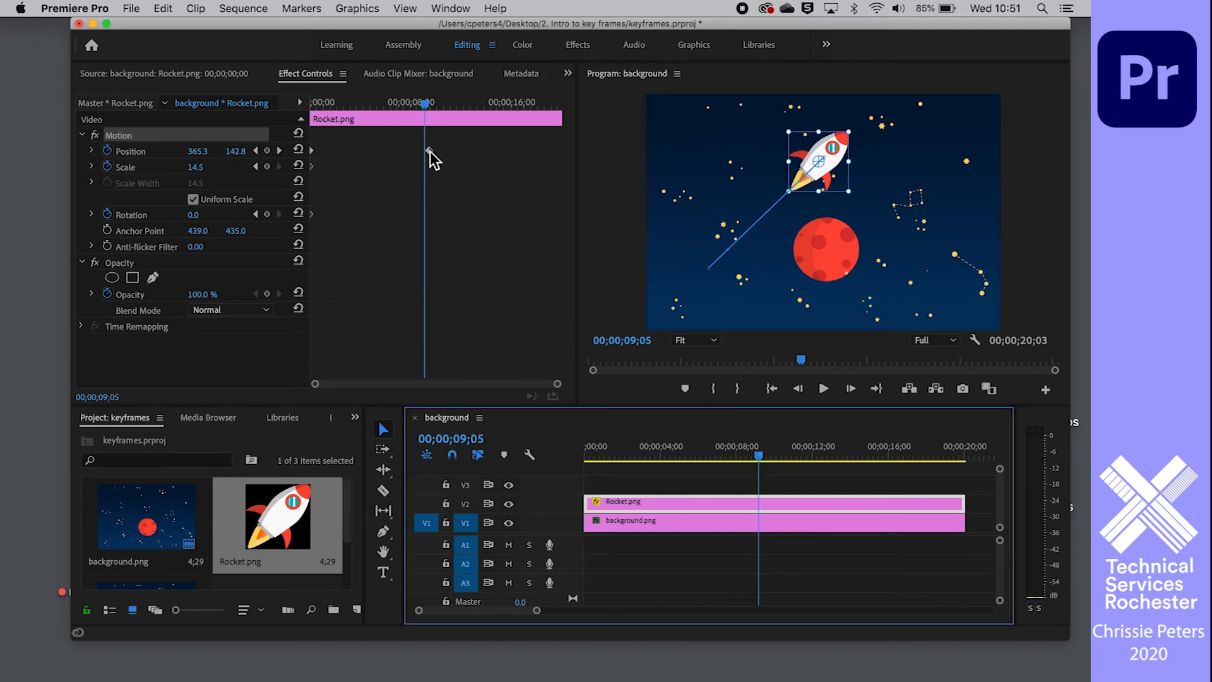
left_click(747, 454)
left_click_drag(746, 456, 582, 455)
key("space")
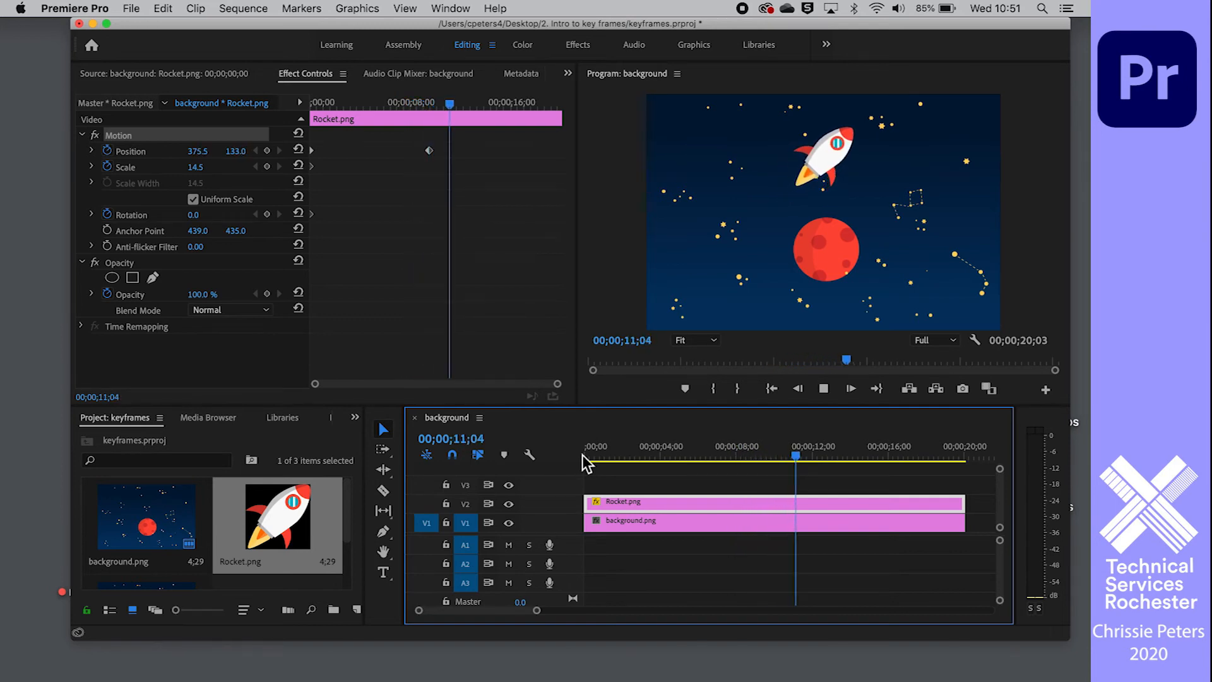
key("space")
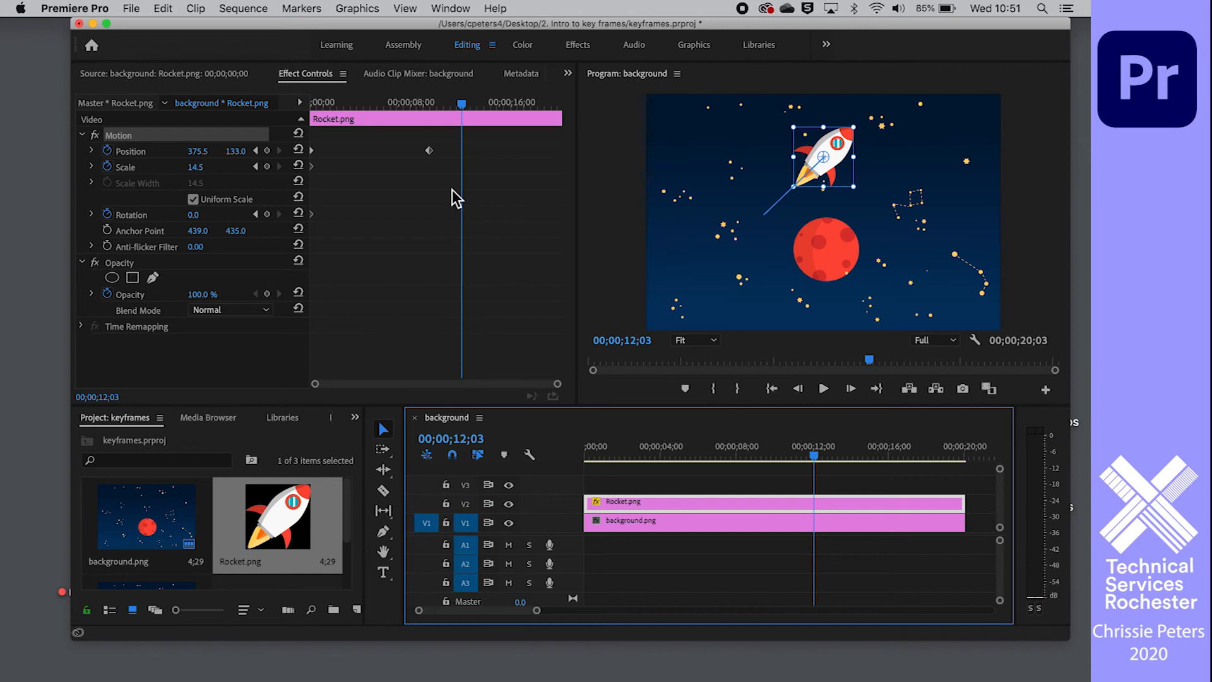
Add a Position keyframe at 00;00;19;17 with the rocket to the planet's lower right at about 643.5, 376.6.
left_click_drag(463, 105, 556, 108)
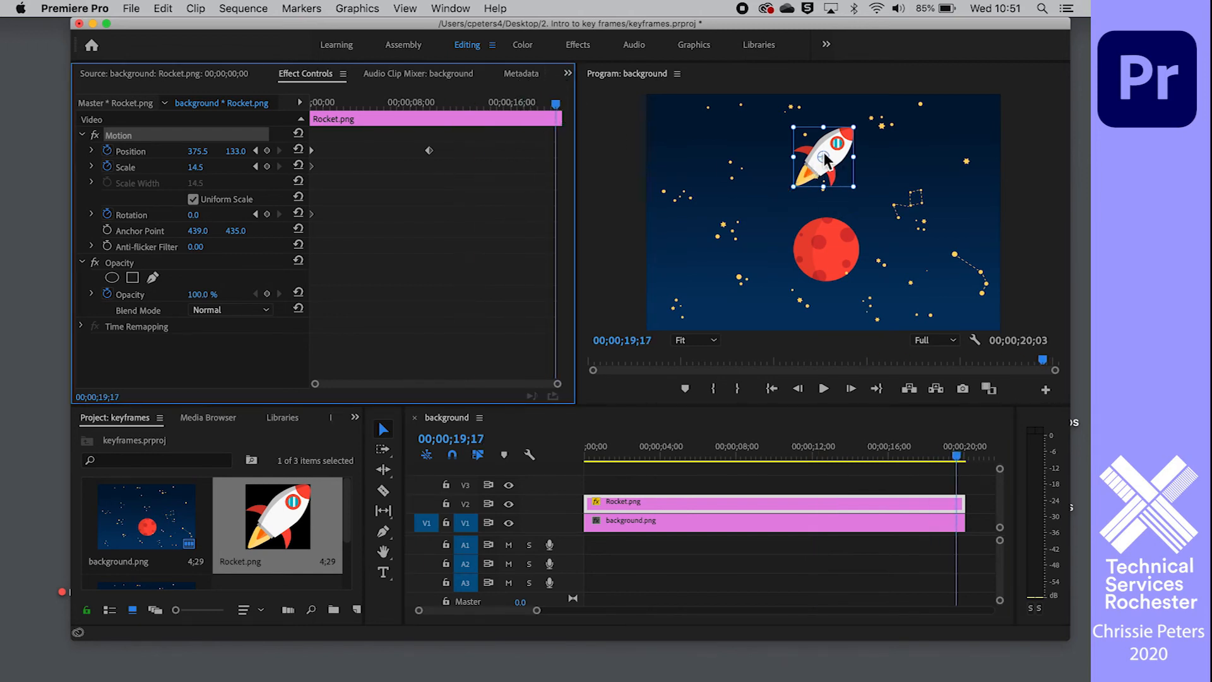
left_click_drag(836, 146, 1000, 270)
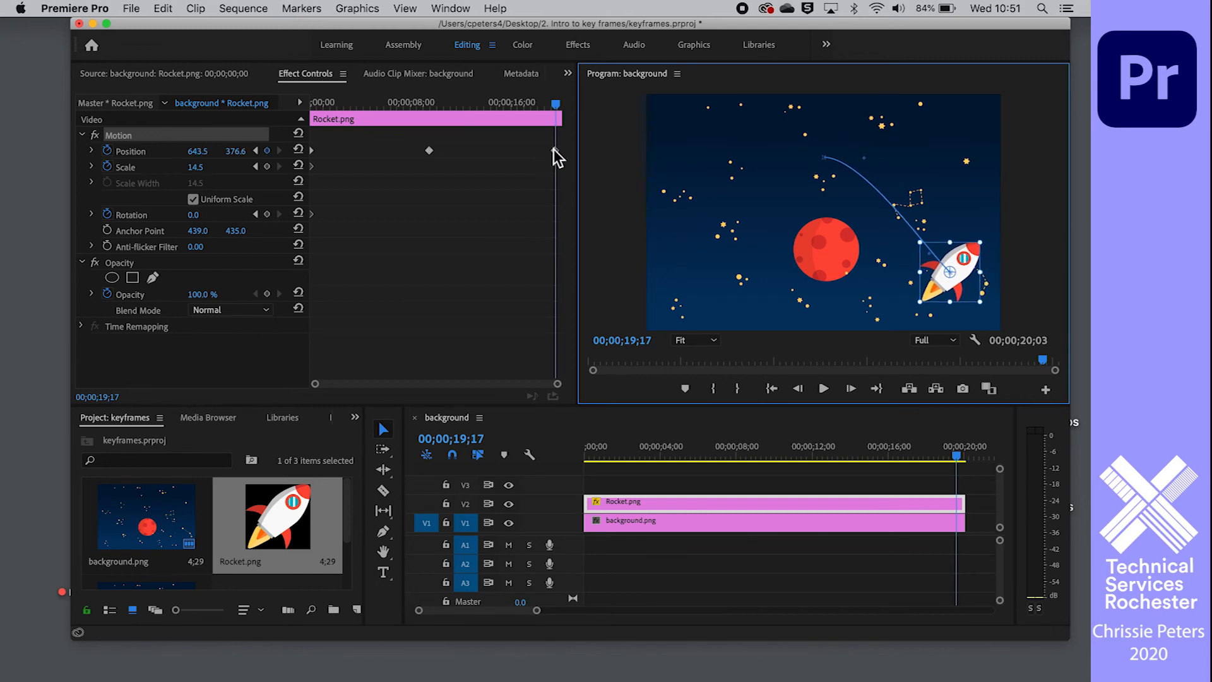
Play the sequence from the start to preview the rocket's full curved path over the planet.
left_click_drag(953, 457, 567, 453)
key("space")
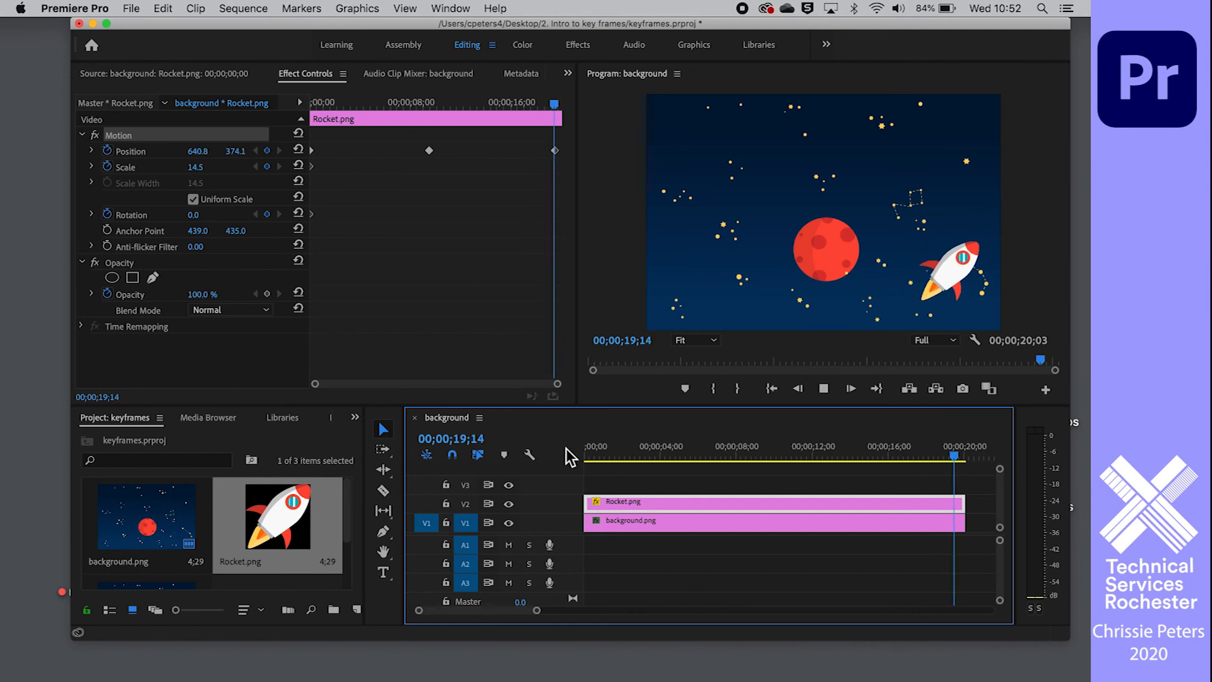
key("space")
key("space")
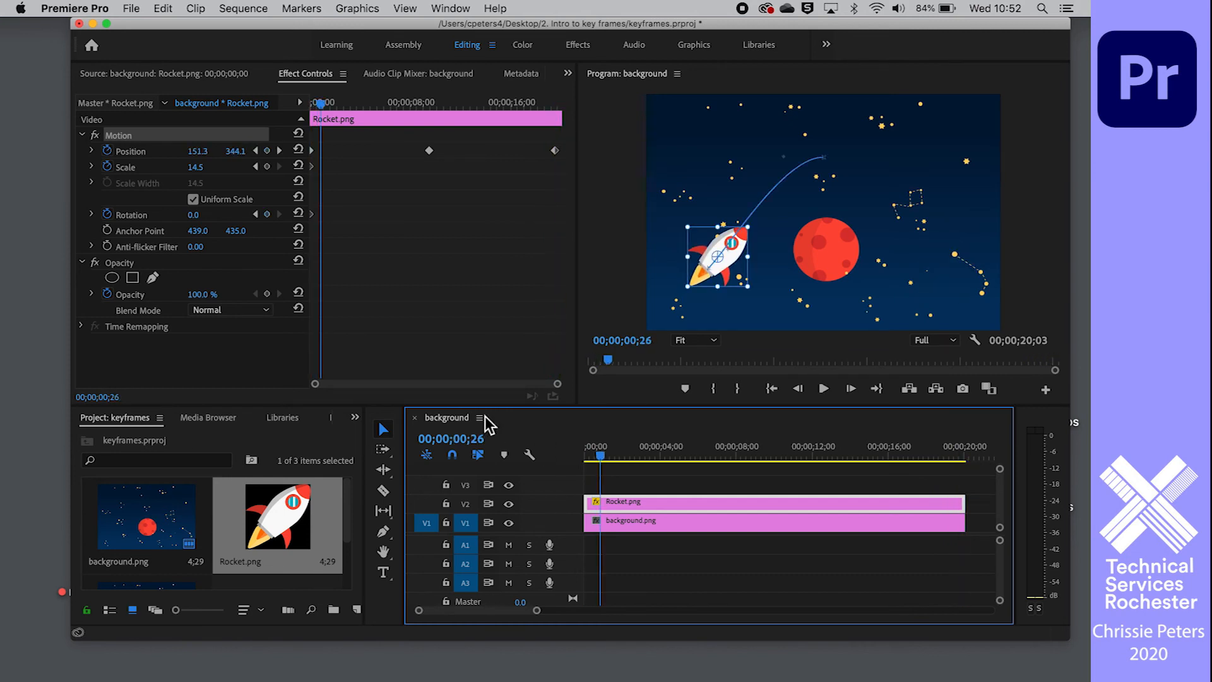
left_click(597, 456)
left_click_drag(597, 454, 662, 453)
left_click_drag(712, 439, 766, 421)
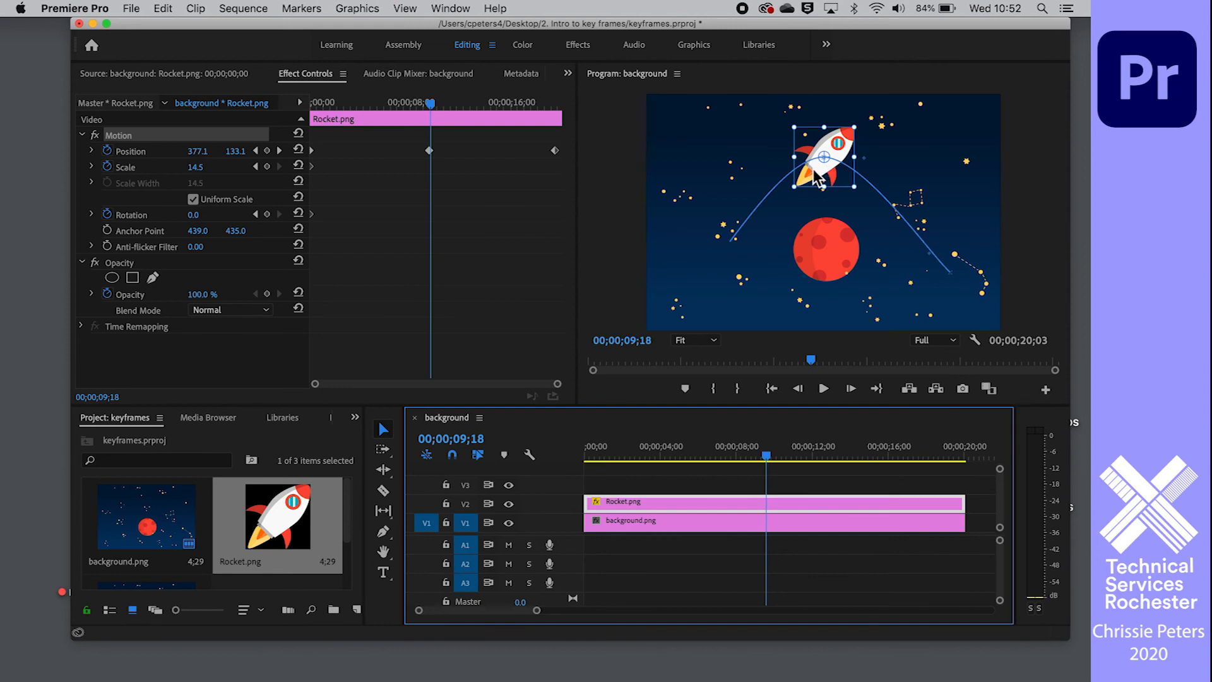
mouse_move(861, 123)
left_mouse_down()
mouse_move(887, 153)
mouse_move(877, 139)
left_mouse_up()
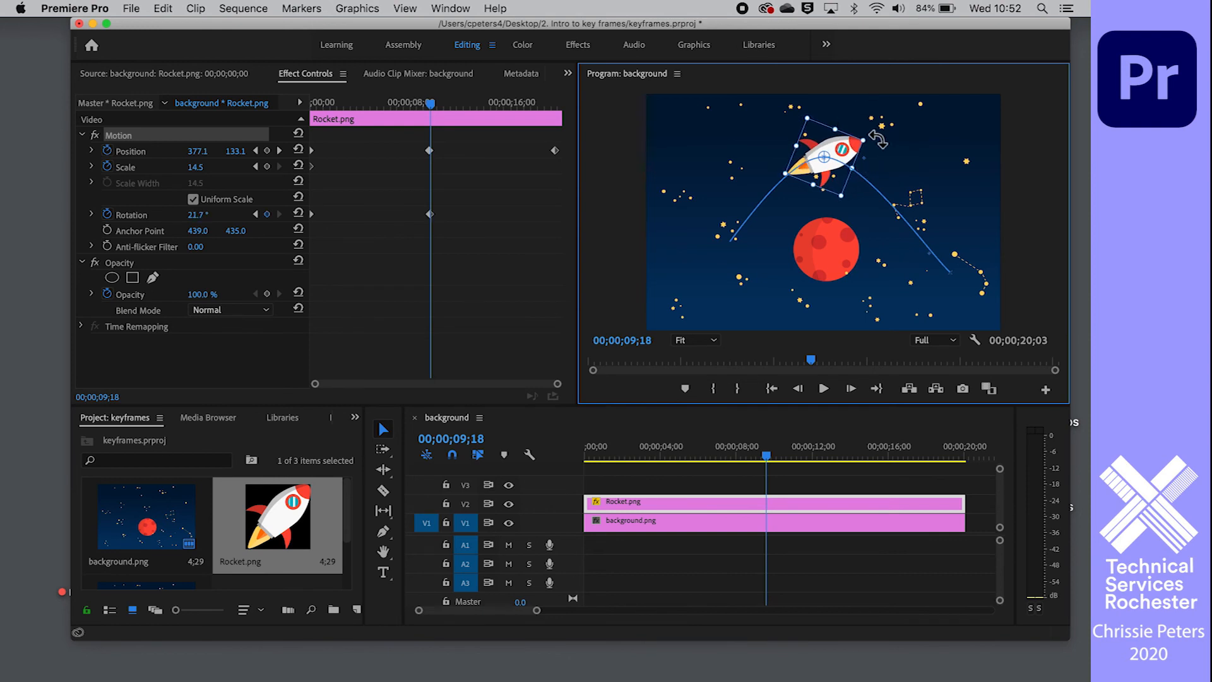
key("super+z")
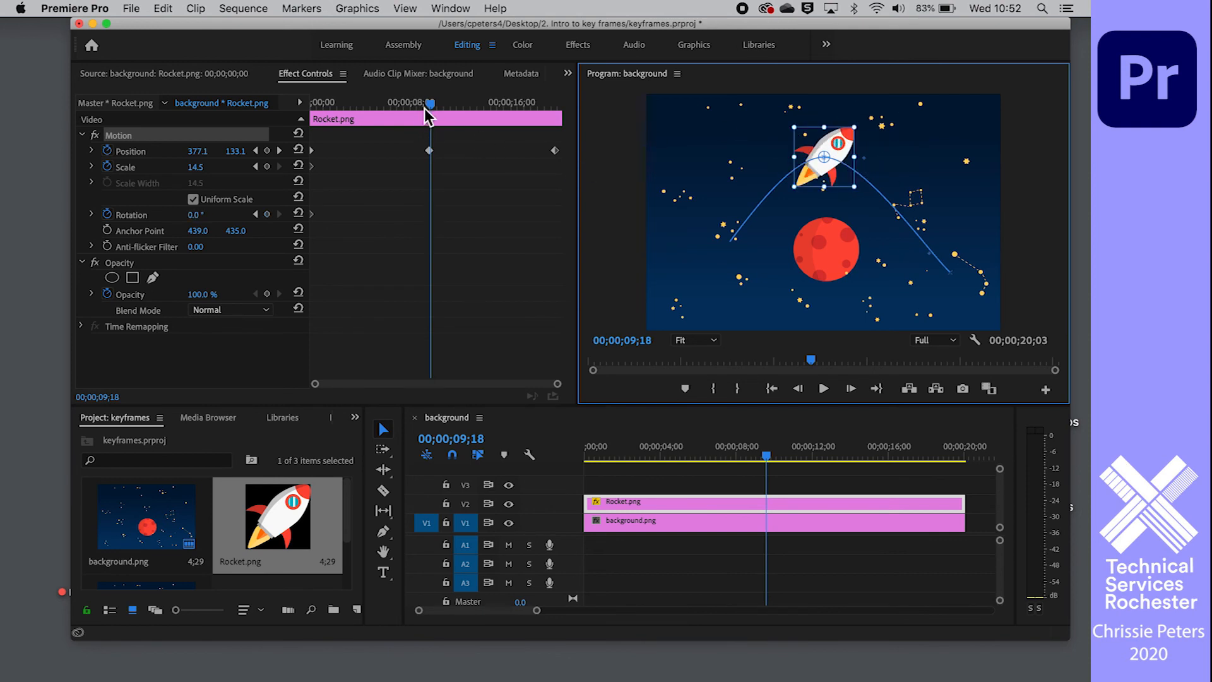
Add a Rotation keyframe of 16° to the rocket at 00;00;06;26.
left_click_drag(432, 103, 399, 104)
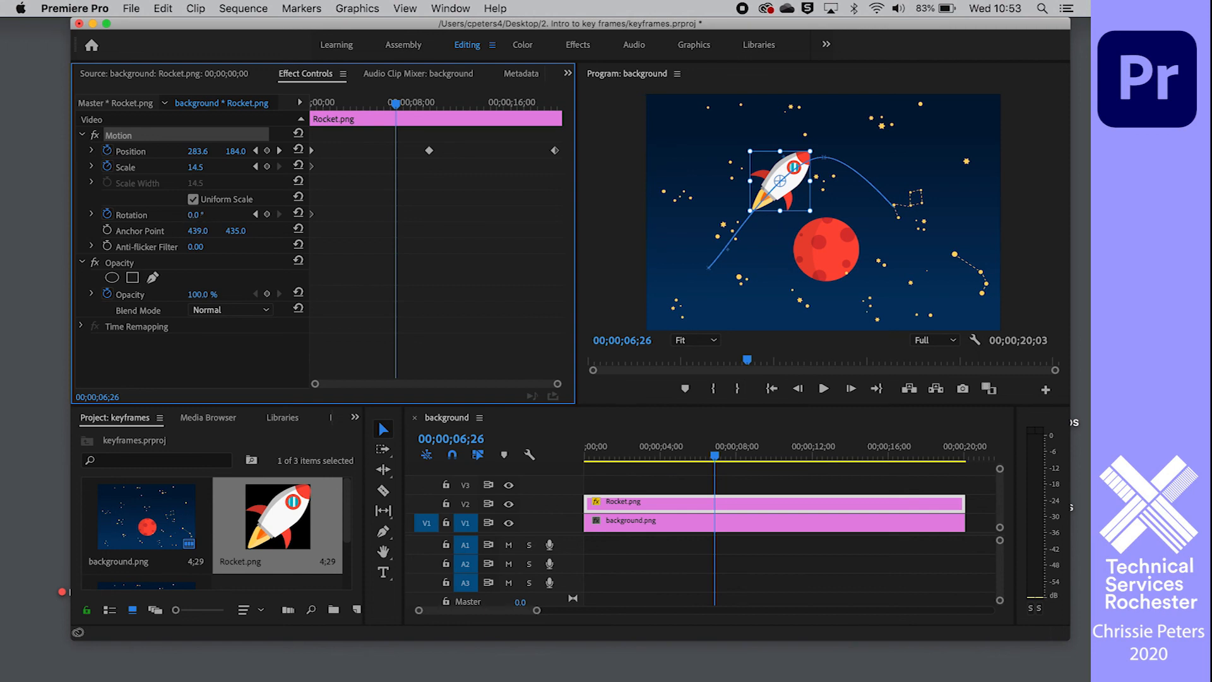
left_click(216, 215)
left_click(184, 215)
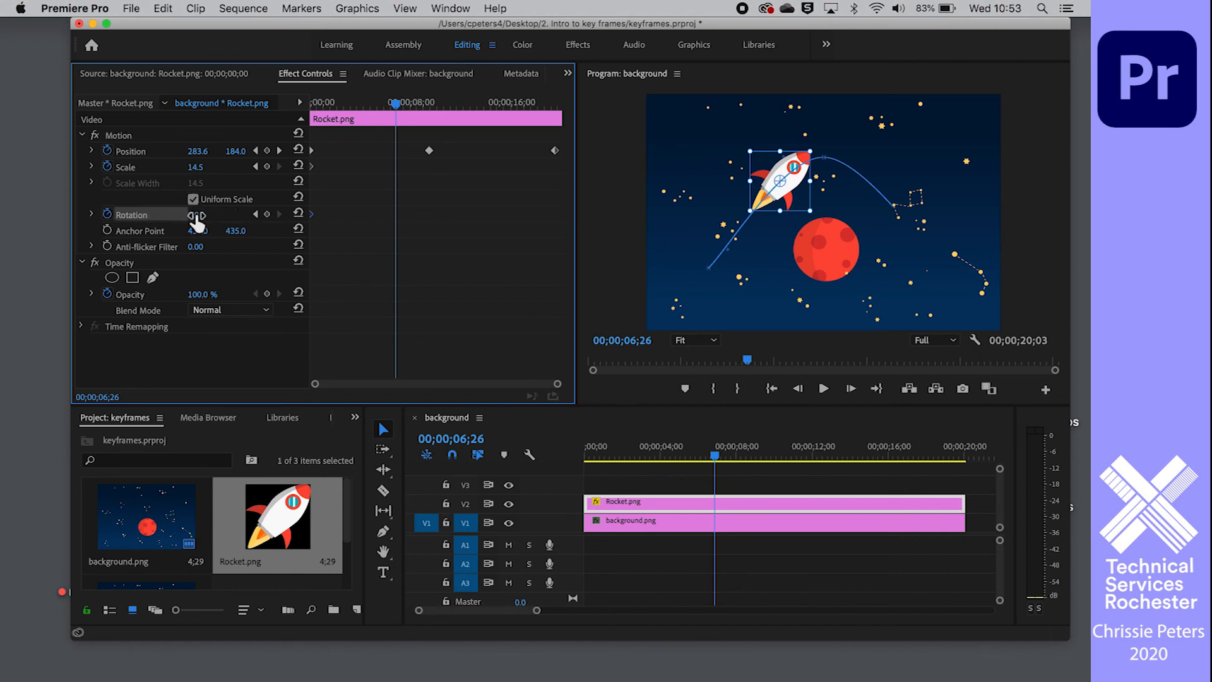
left_click(197, 215)
type("33")
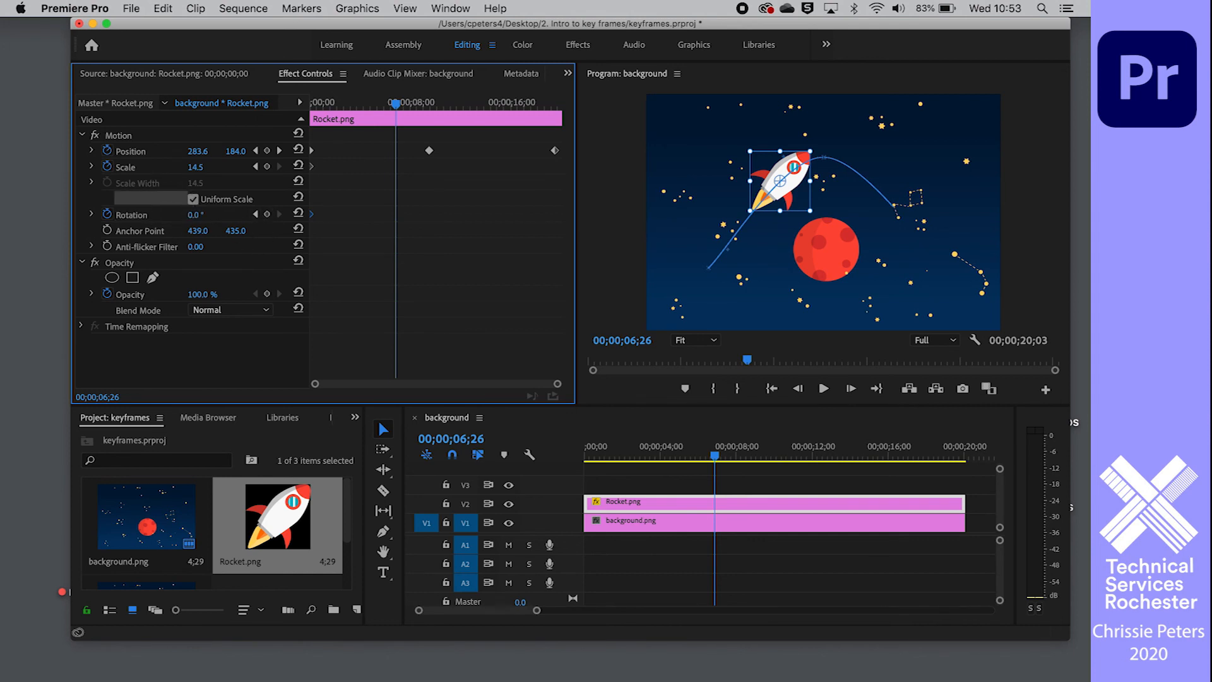
key("Return")
left_click_drag(197, 214, 184, 214)
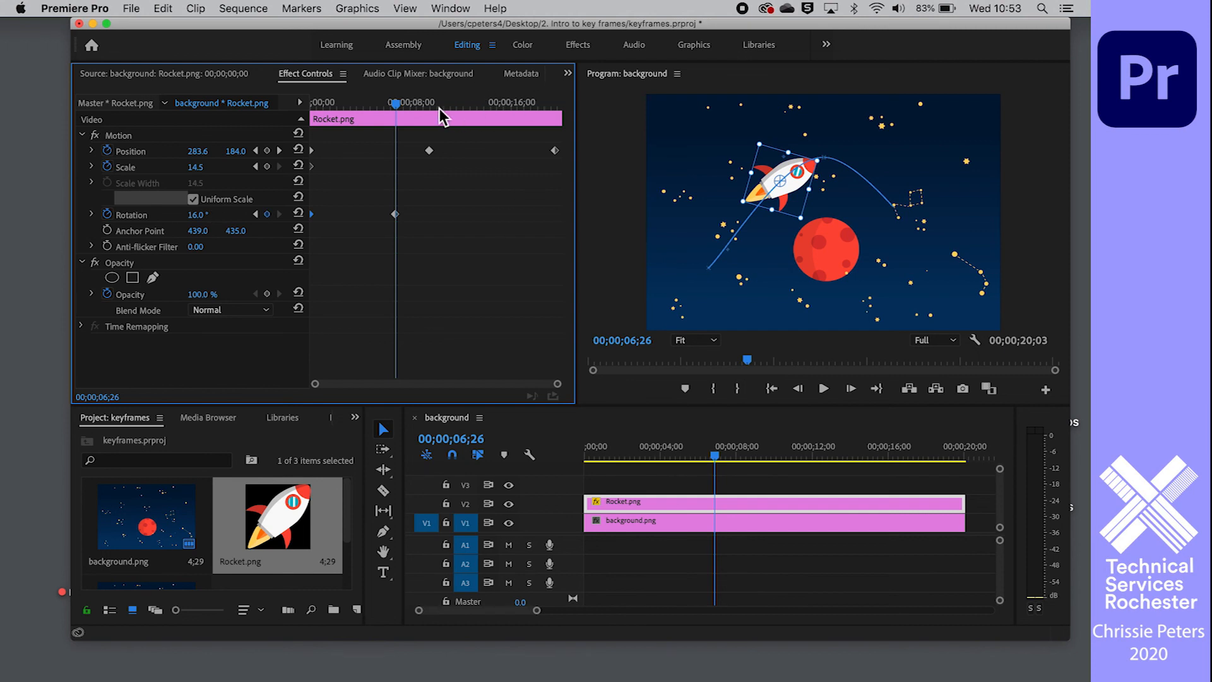
Add a Rotation keyframe of 86° to the rocket at 00;00;11;14, just past the peak of its path.
left_click(397, 104)
left_click_drag(399, 106, 454, 118)
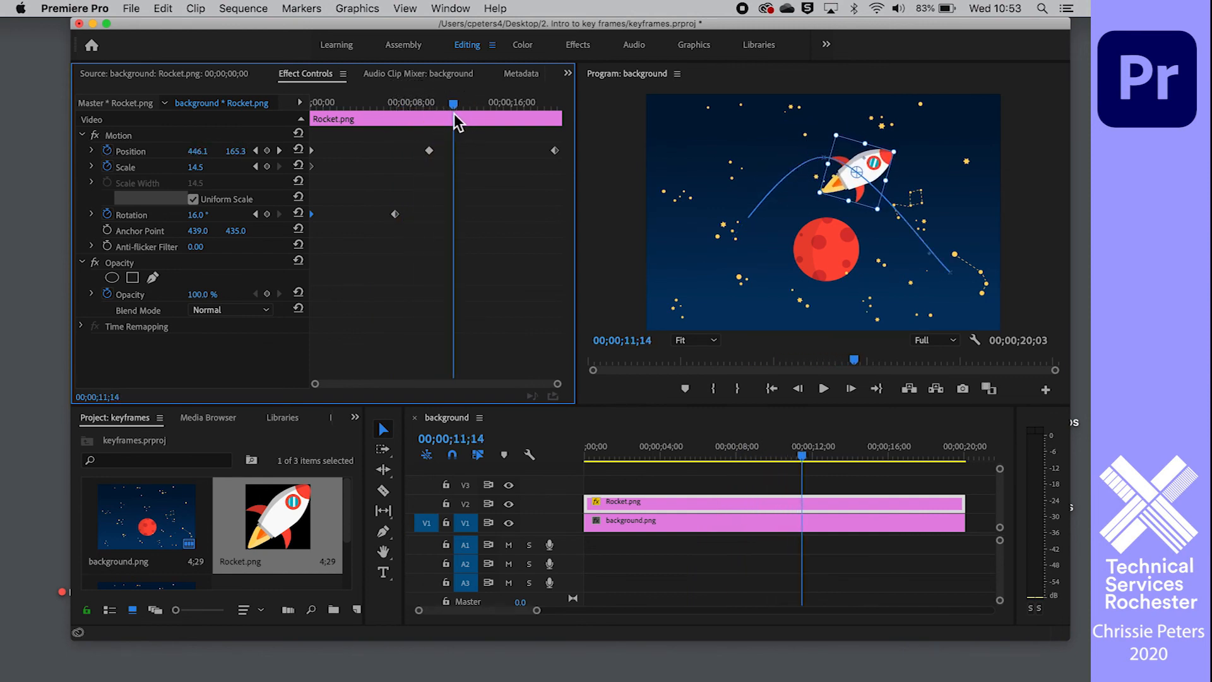
left_click_drag(196, 215, 241, 215)
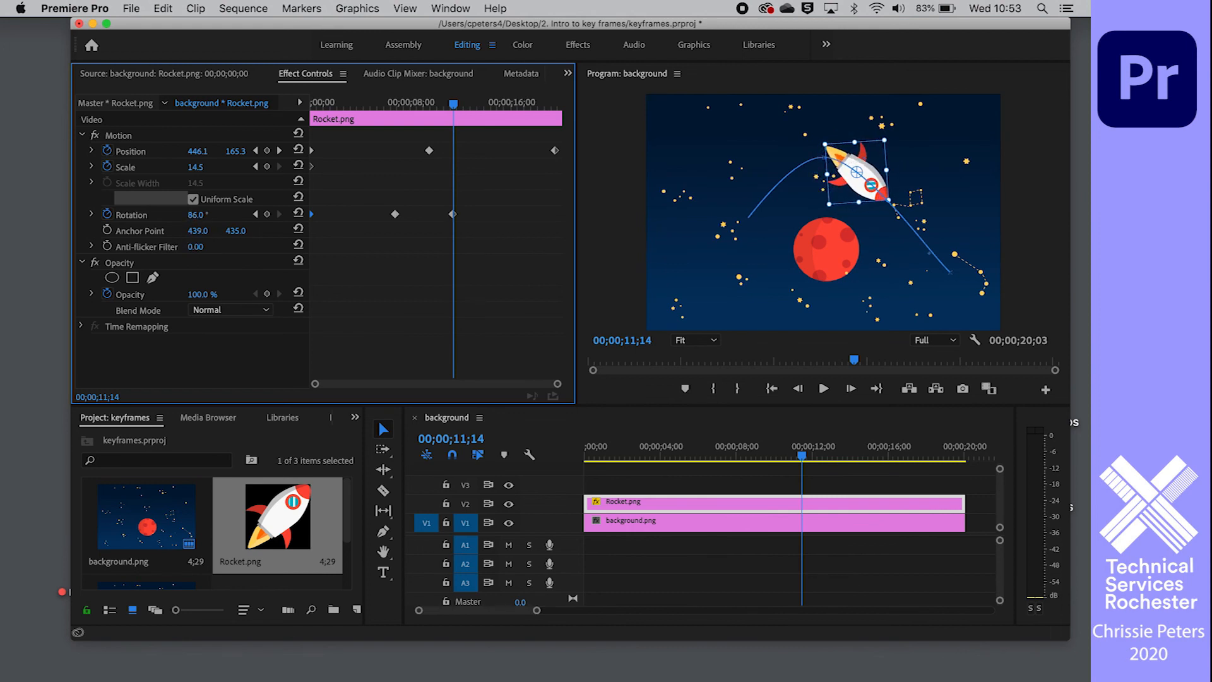
Play the sequence from the start to check the rocket's combined movement and rotation.
left_click(804, 455)
left_click_drag(805, 461, 581, 465)
key("space")
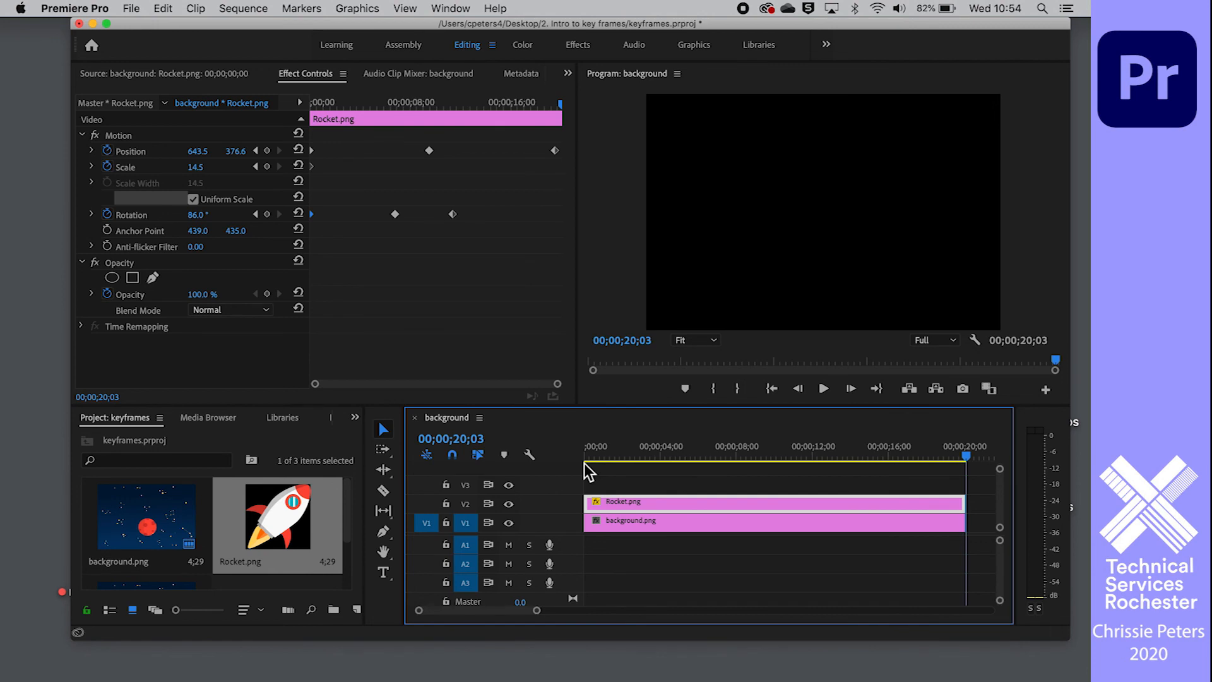
key("space")
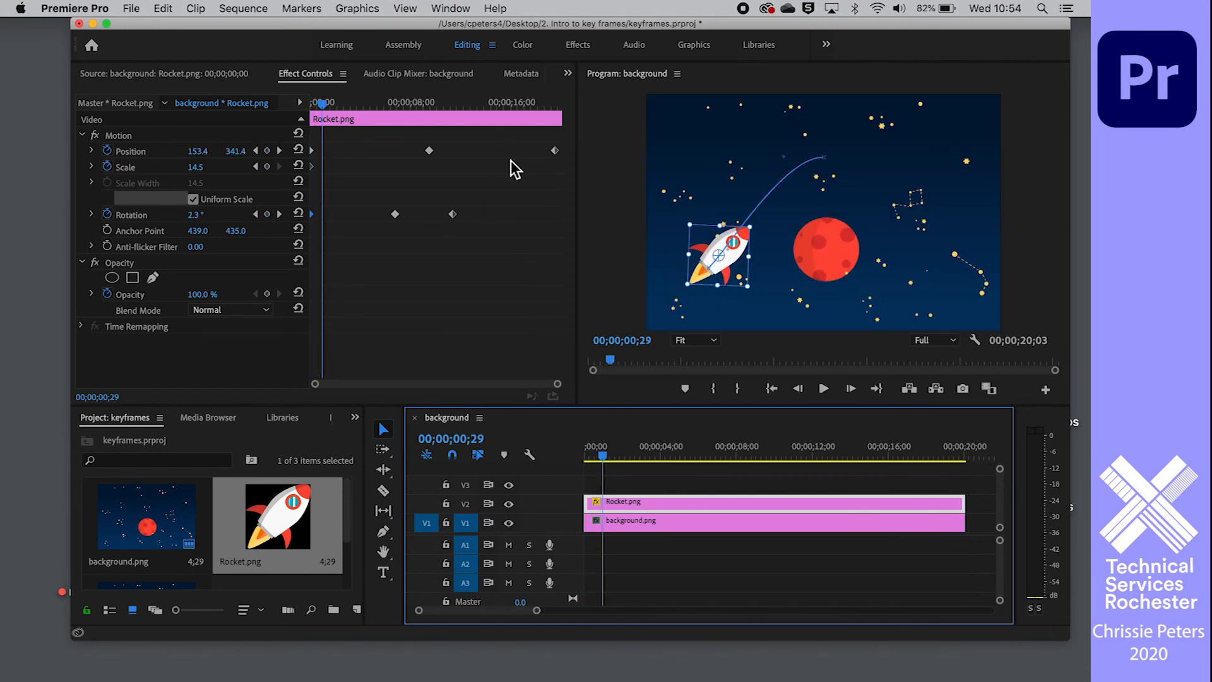